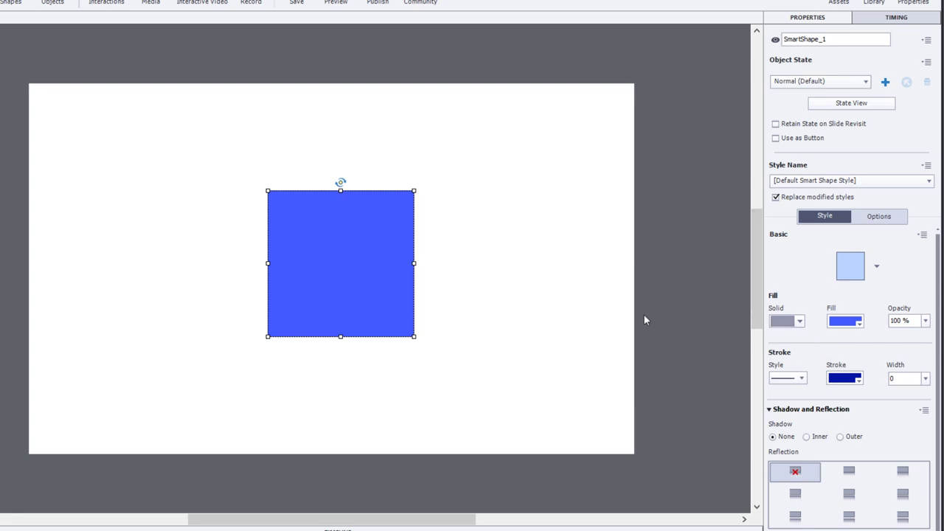
# Switch the square to Image Fill and load Flash Card Background.png as its custom image.
pyautogui.click(783, 323)
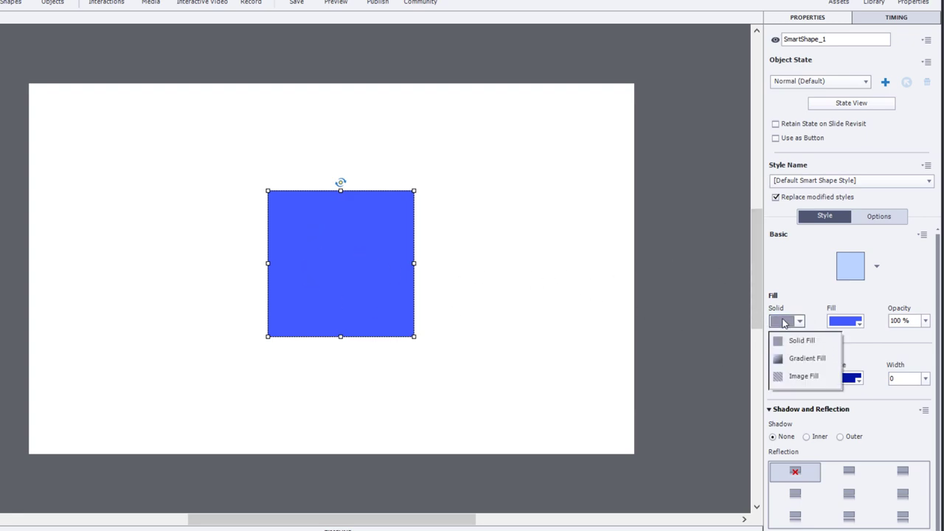
pyautogui.click(796, 377)
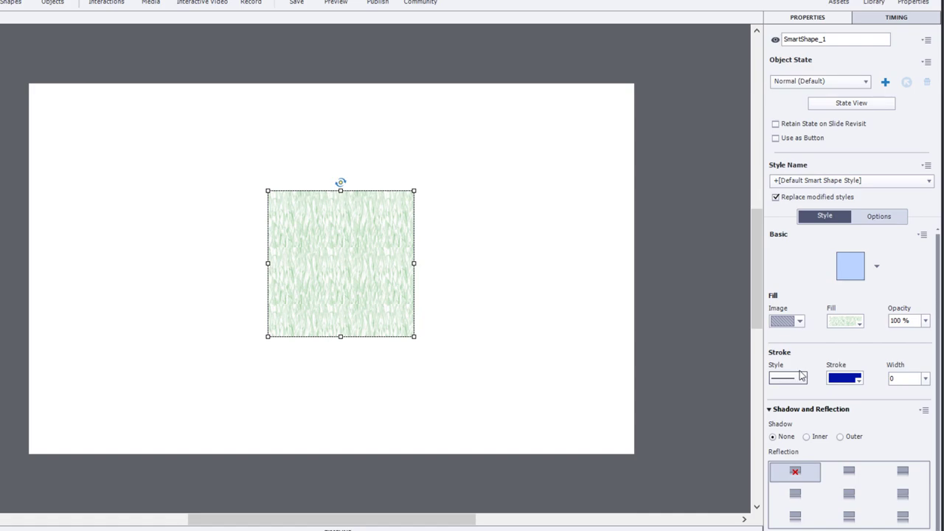
pyautogui.click(855, 323)
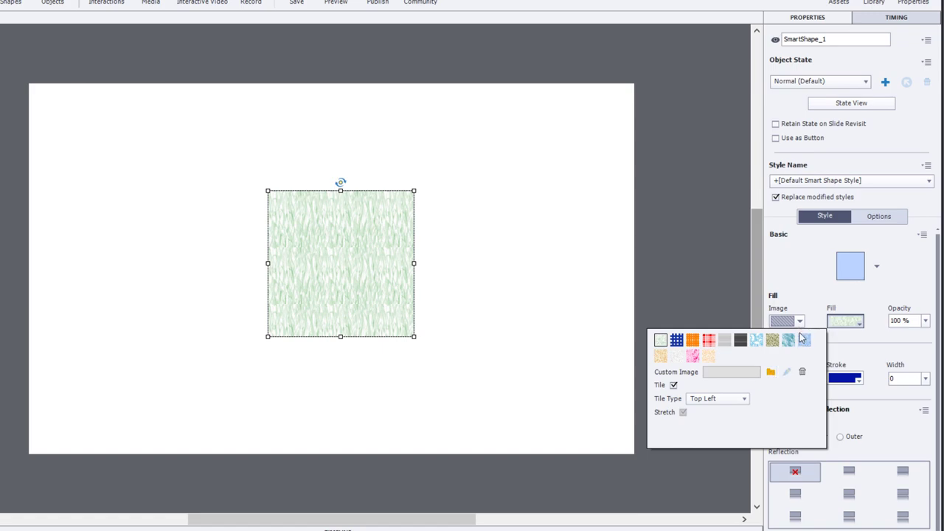
pyautogui.click(769, 371)
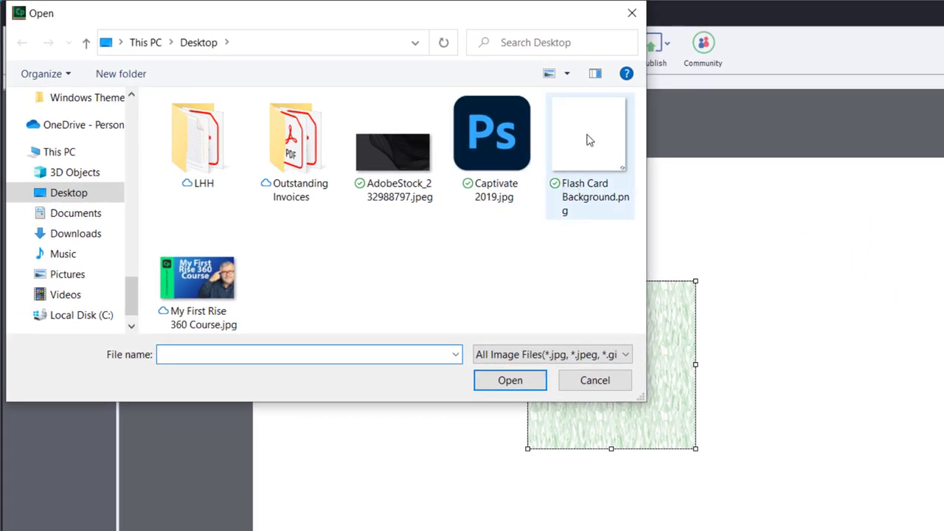
pyautogui.click(596, 212)
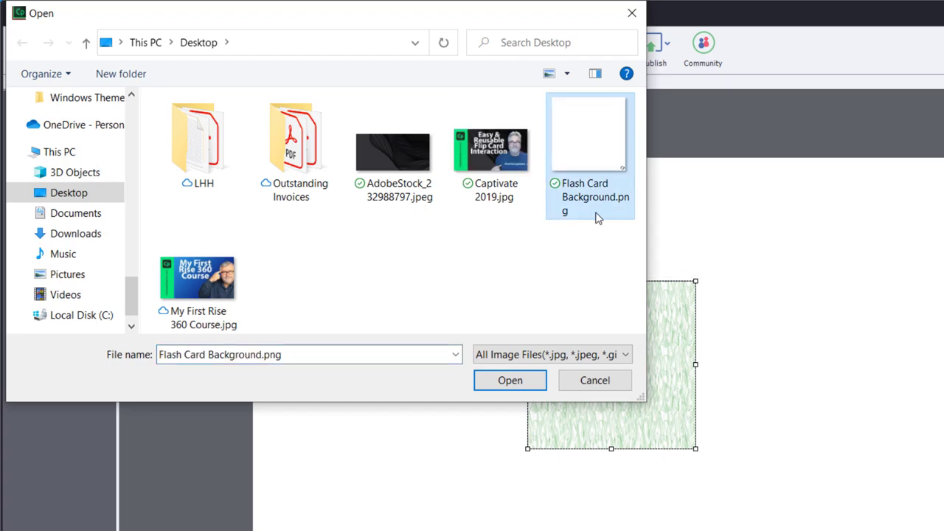
pyautogui.click(508, 380)
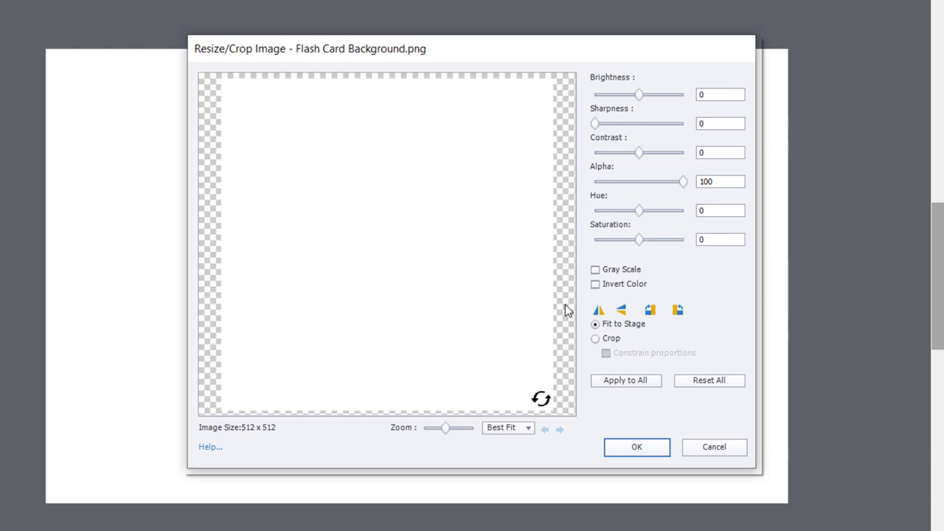
# Accept the image uncropped and anchor the fill with the Bottom Right tile type.
pyautogui.click(642, 446)
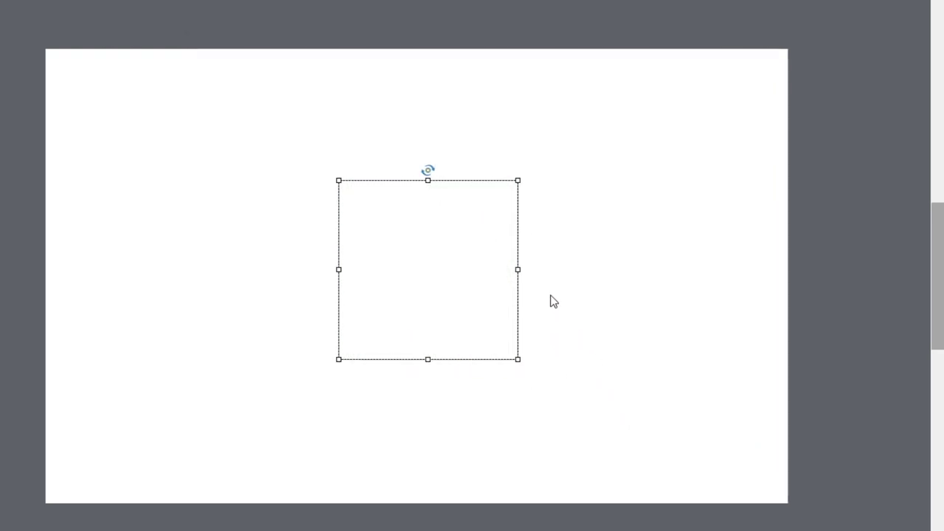
pyautogui.click(935, 324)
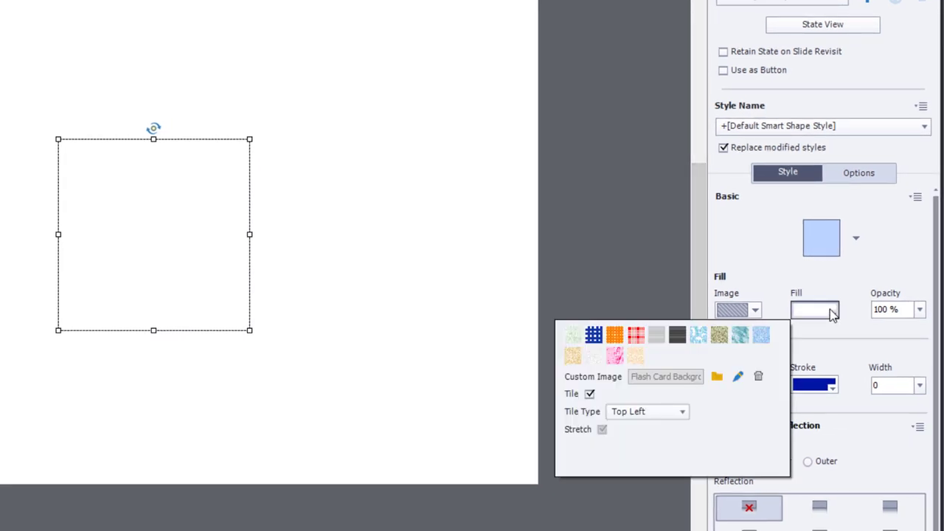
pyautogui.click(642, 418)
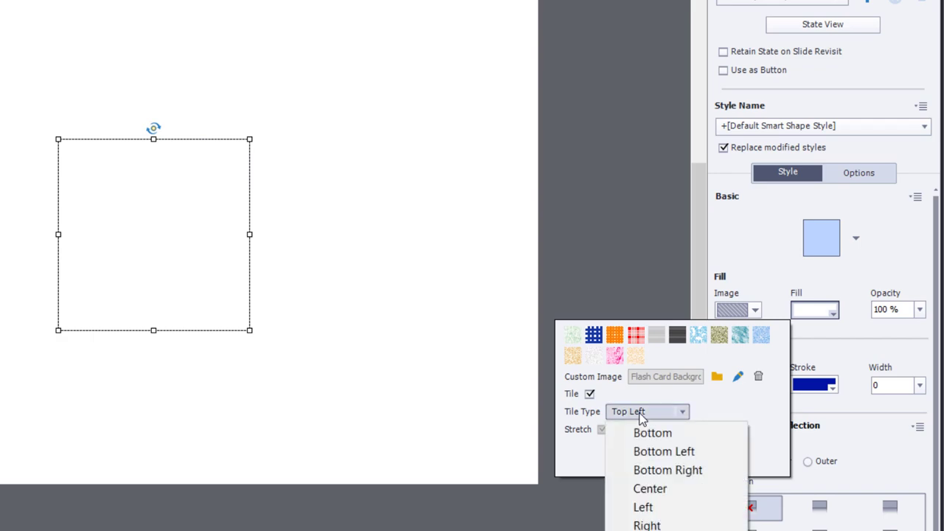
pyautogui.click(671, 470)
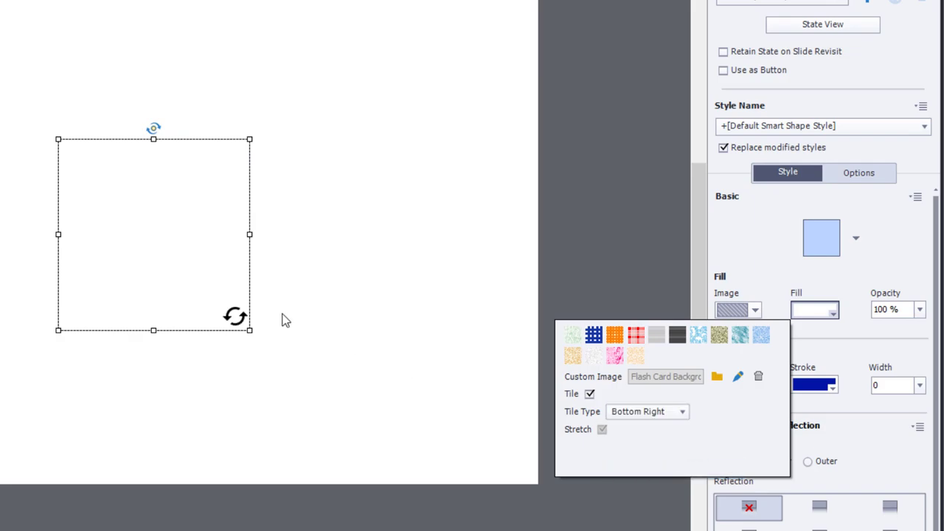
pyautogui.click(586, 222)
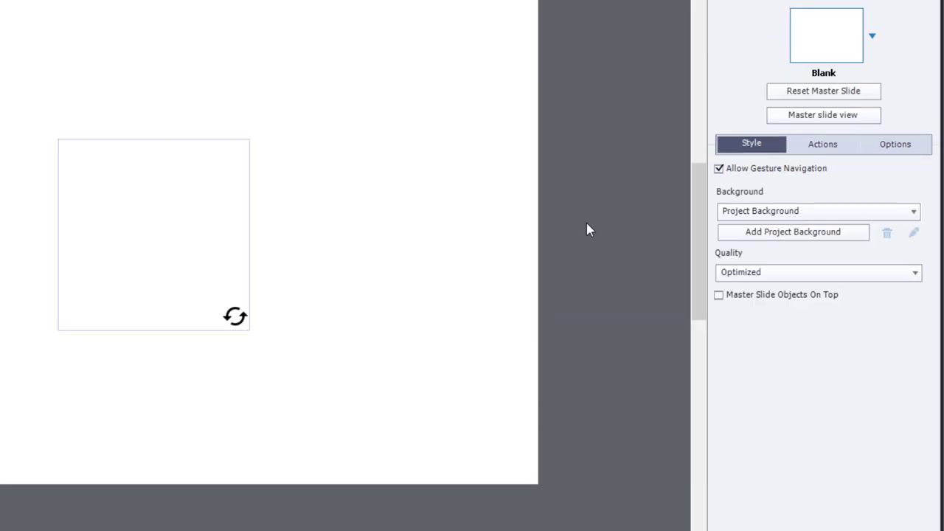
# Give the card an Outer shadow and raise the shadow opacity to 40%.
pyautogui.click(124, 191)
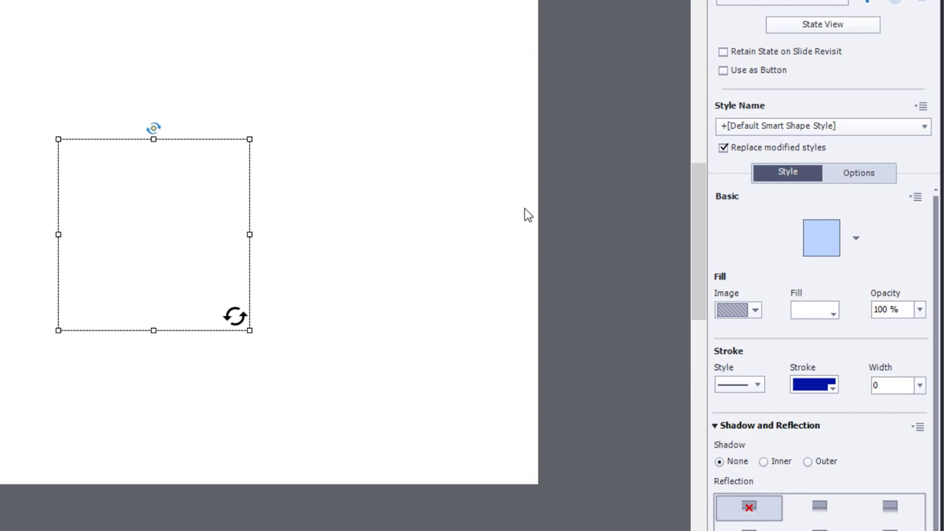
pyautogui.click(808, 465)
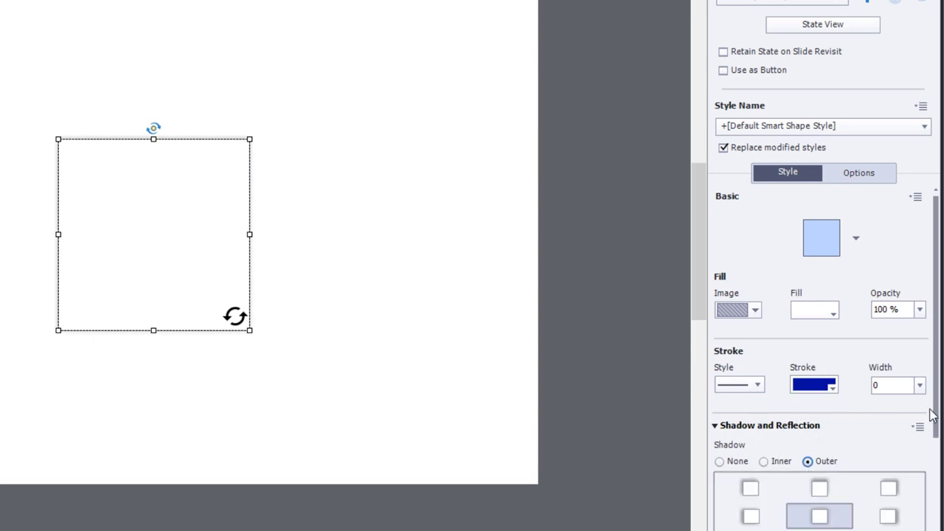
pyautogui.moveTo(938, 392); pyautogui.dragTo(941, 520)
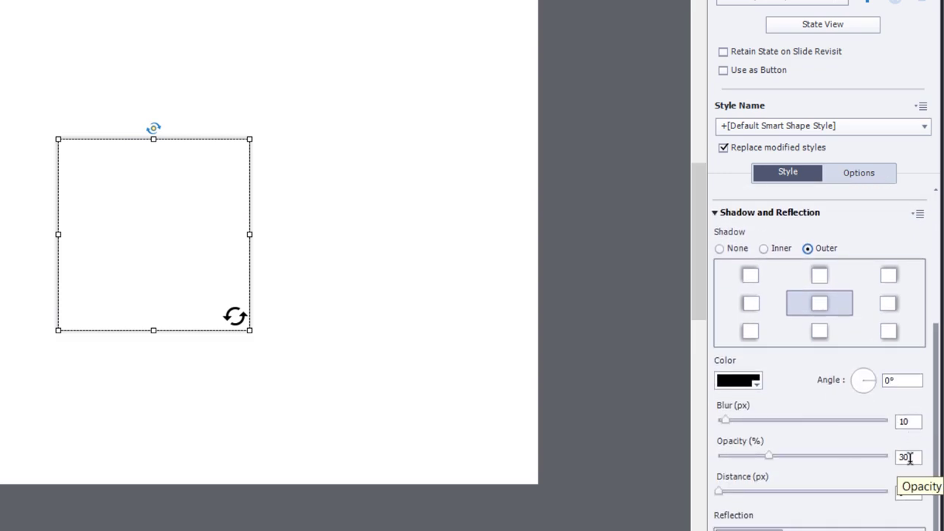
pyautogui.doubleClick(912, 457)
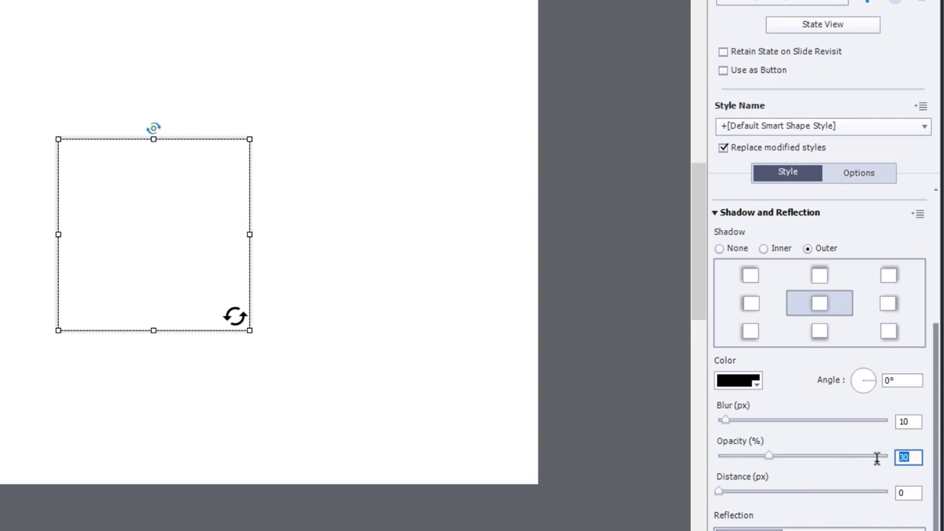
pyautogui.write('40')
pyautogui.press('Return')
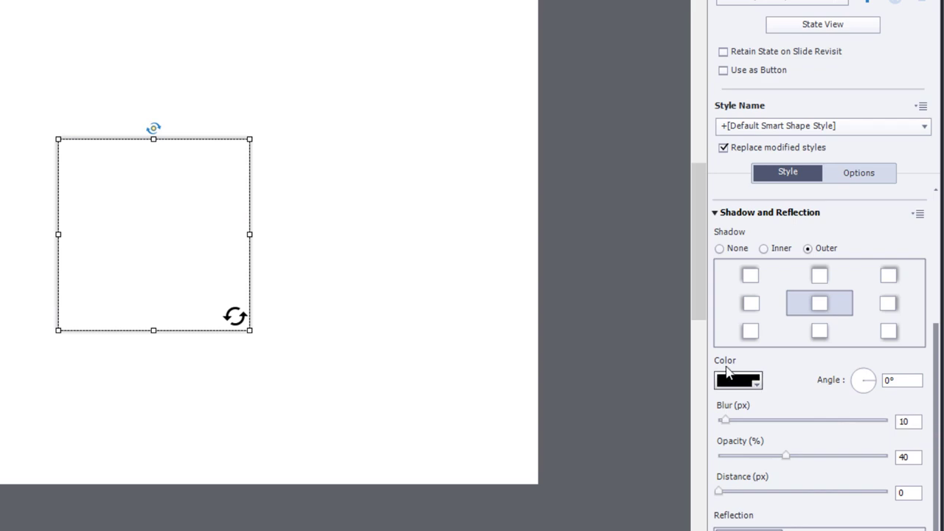
pyautogui.click(654, 339)
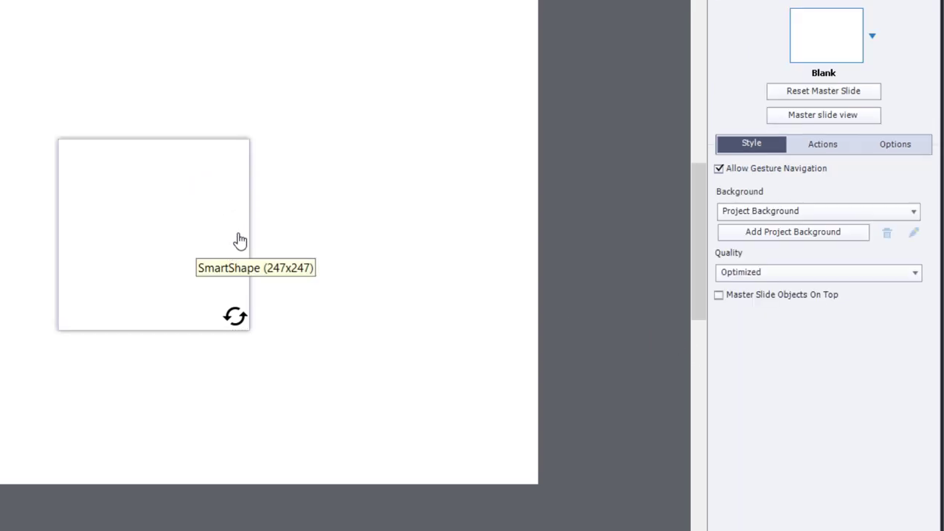
# Write 'Front of card' on the card and colour the text dark.
pyautogui.doubleClick(167, 225)
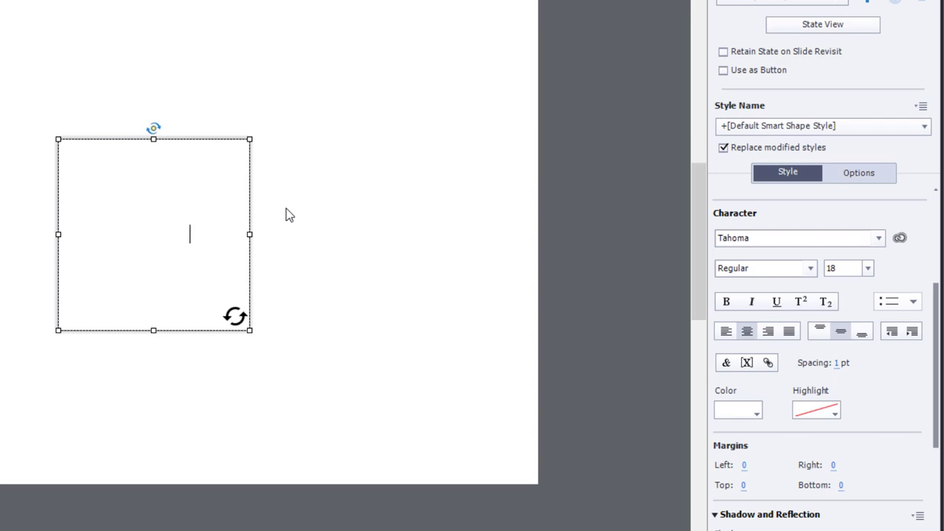
pyautogui.hotkey('ctrl', 'a')
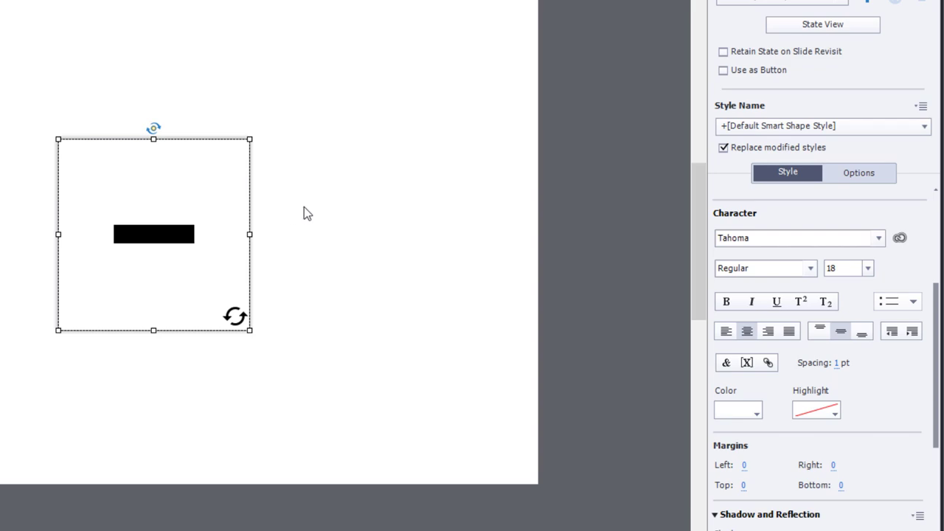
pyautogui.click(743, 414)
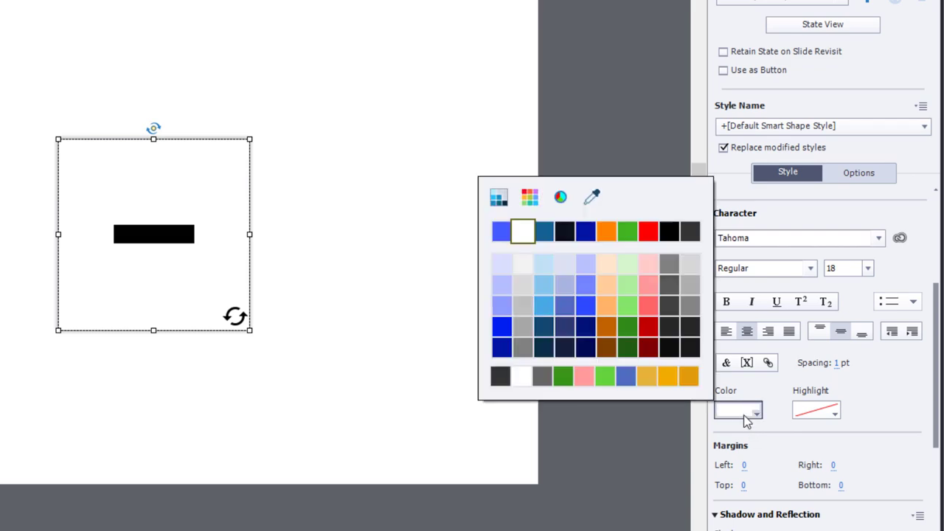
pyautogui.click(529, 198)
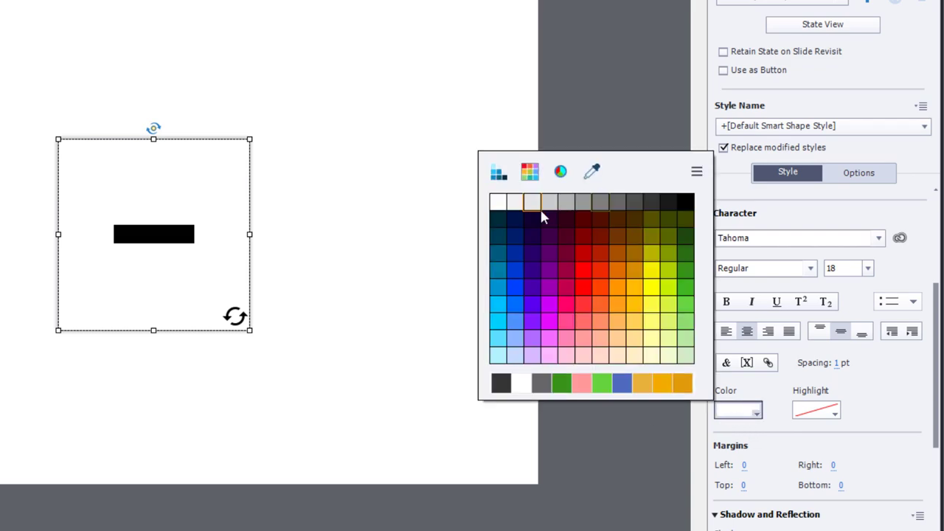
pyautogui.click(652, 206)
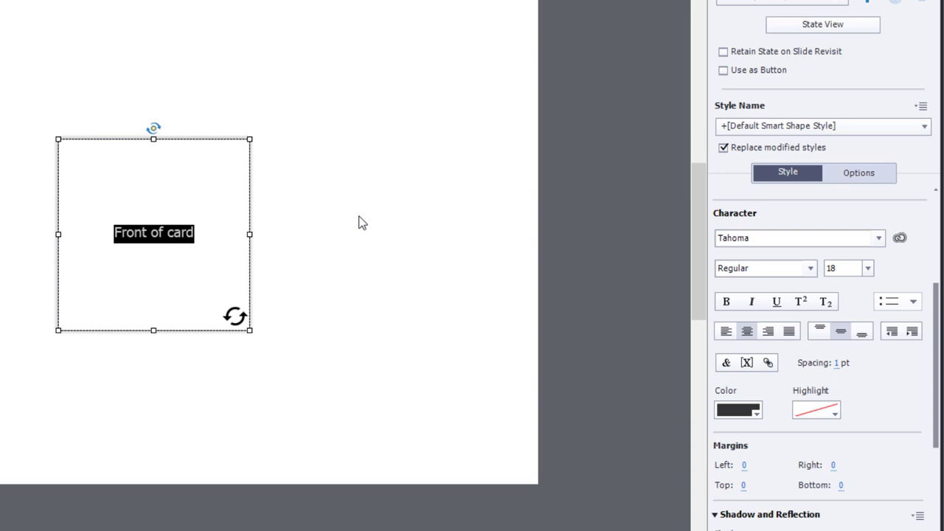
pyautogui.click(351, 233)
# Set the card text's font size to 25.
pyautogui.click(199, 259)
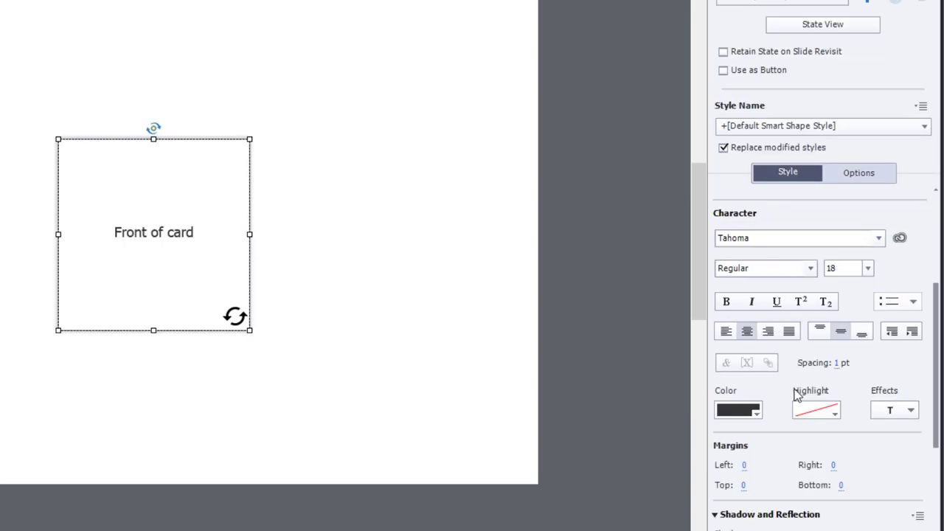
pyautogui.doubleClick(833, 268)
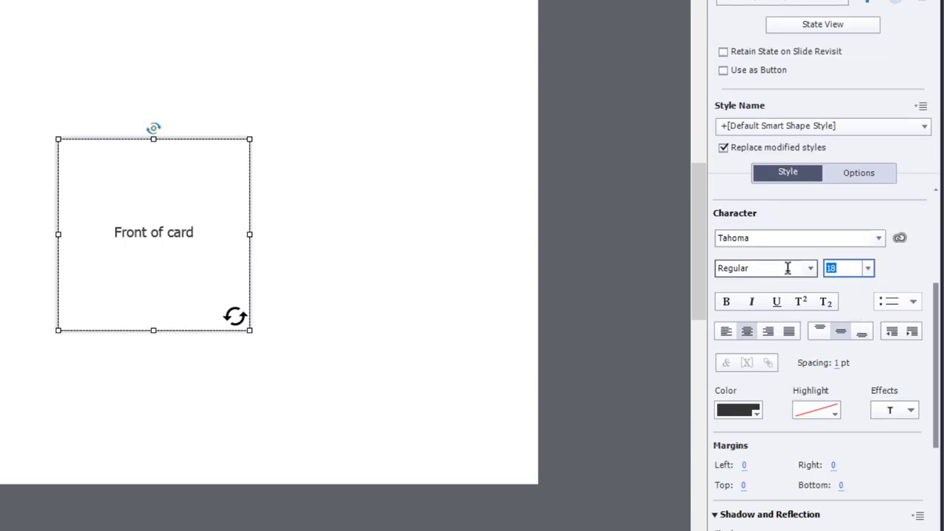
pyautogui.write('25')
pyautogui.press('Return')
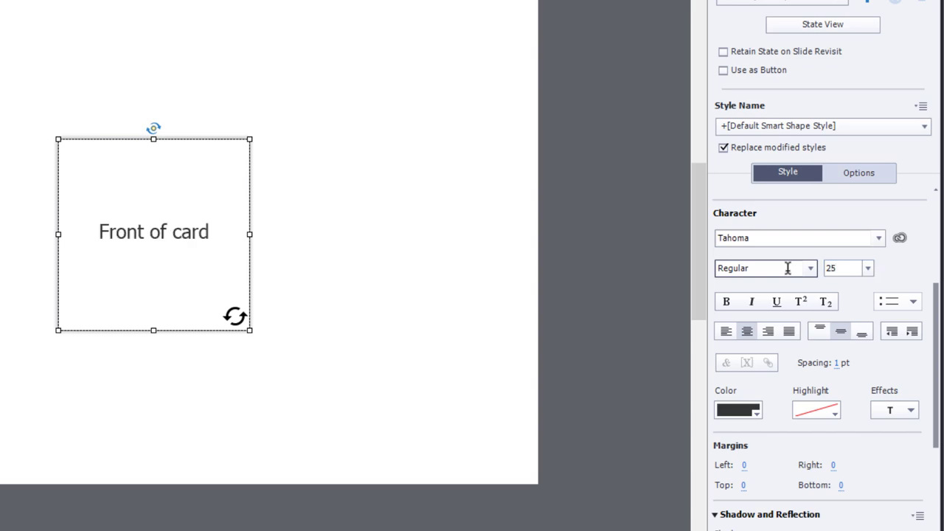
pyautogui.click(588, 240)
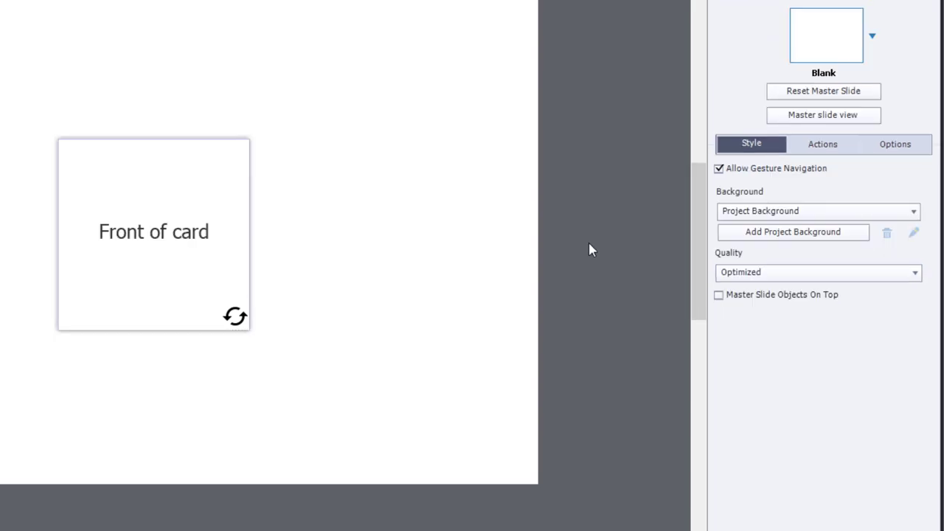
# Make the card shape a button and inspect its states in State View.
pyautogui.click(139, 190)
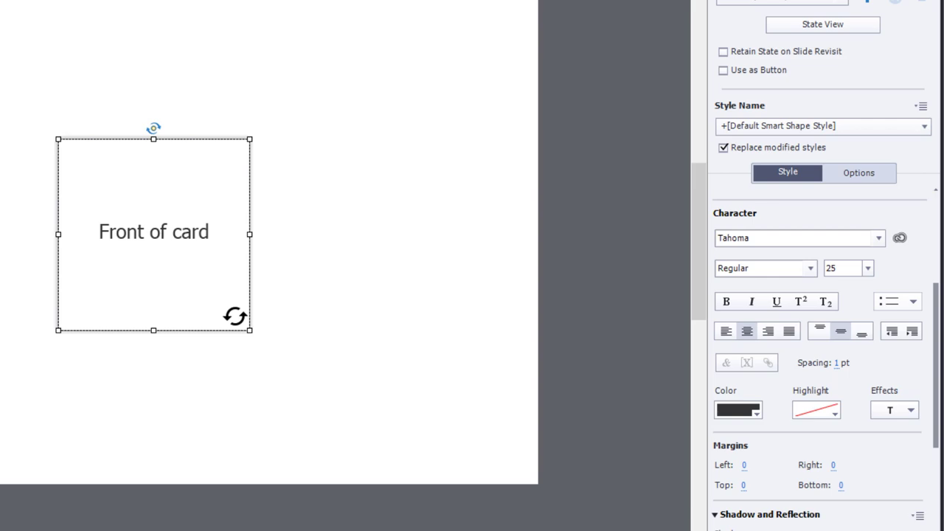
pyautogui.click(723, 72)
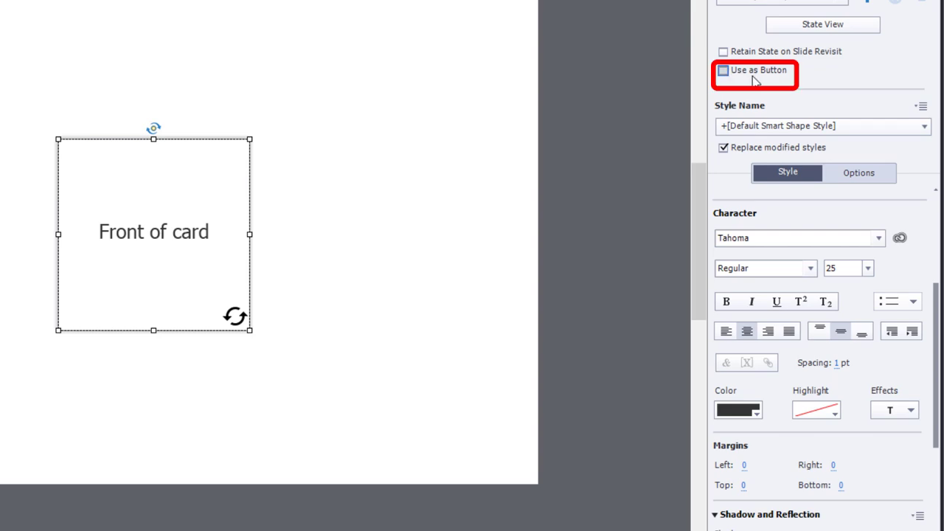
pyautogui.click(822, 25)
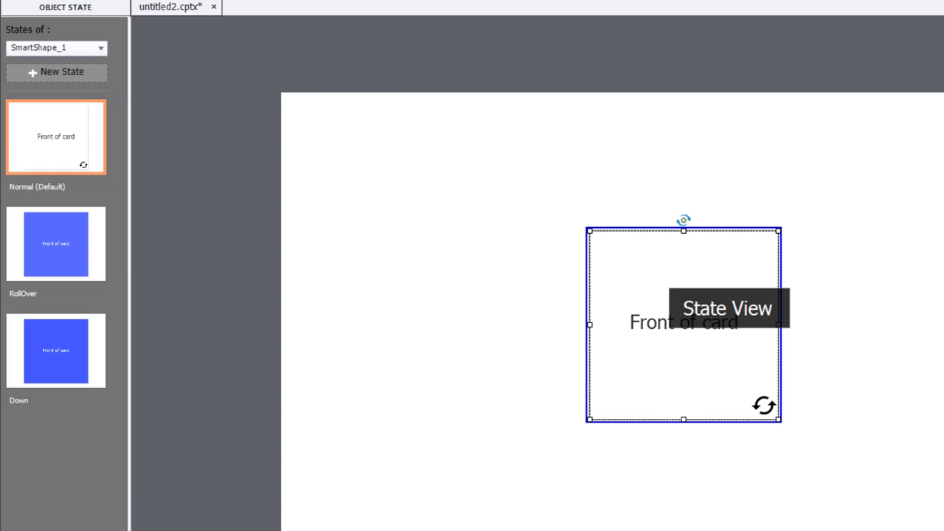
pyautogui.click(87, 263)
pyautogui.click(85, 362)
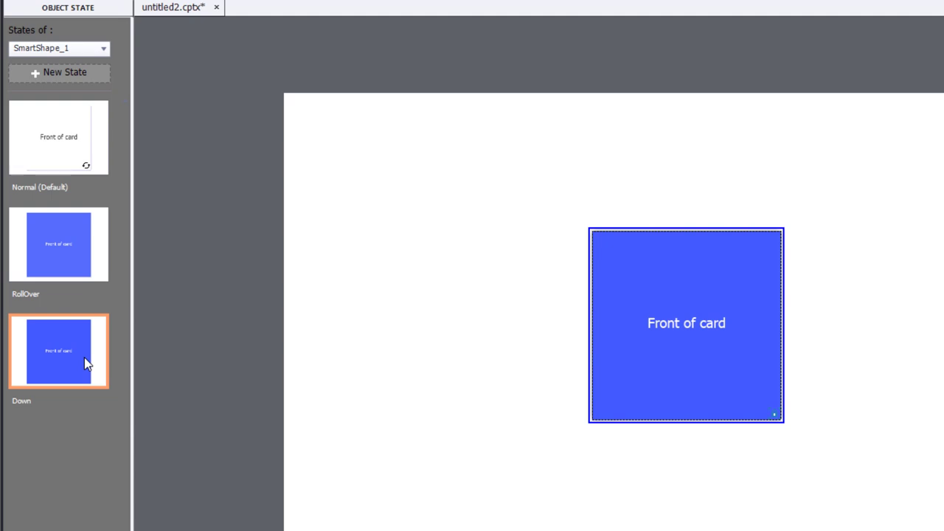
# Delete the card's RollOver and Down states.
pyautogui.click(84, 236)
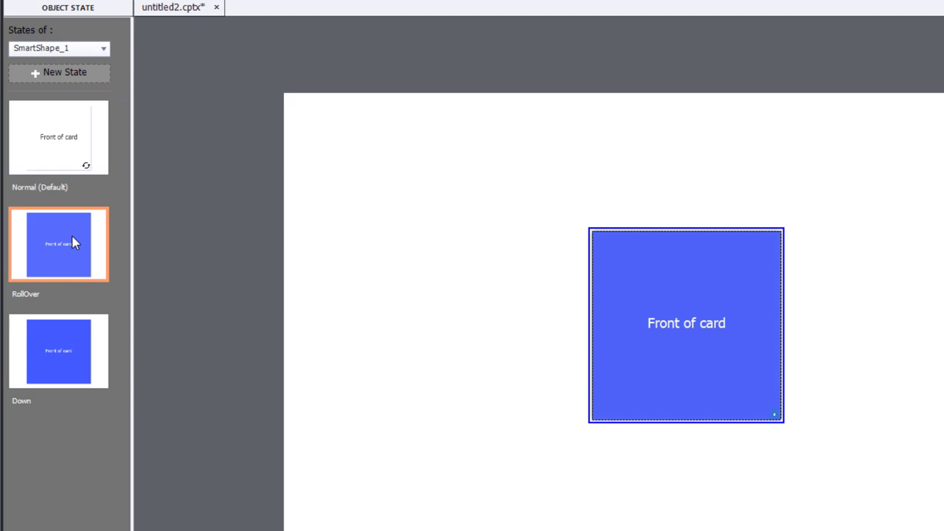
pyautogui.rightClick(73, 240)
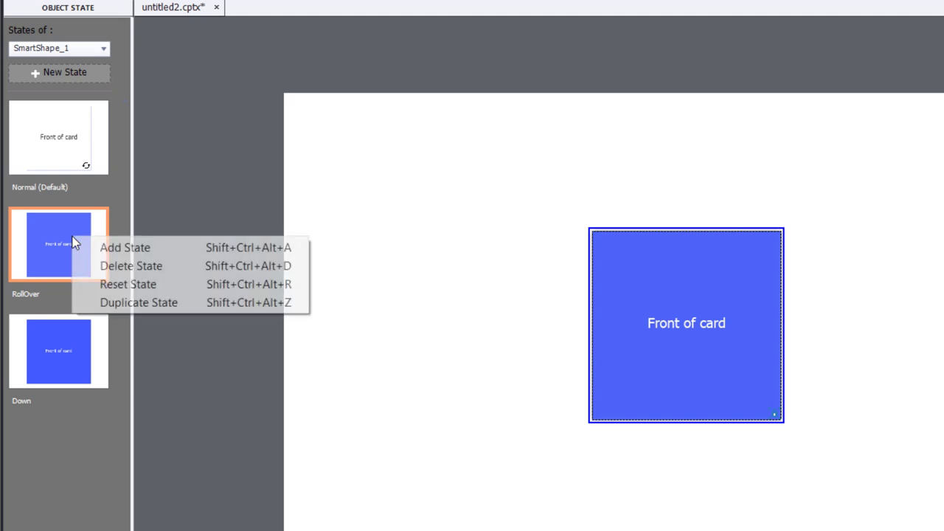
pyautogui.click(100, 270)
pyautogui.click(752, 342)
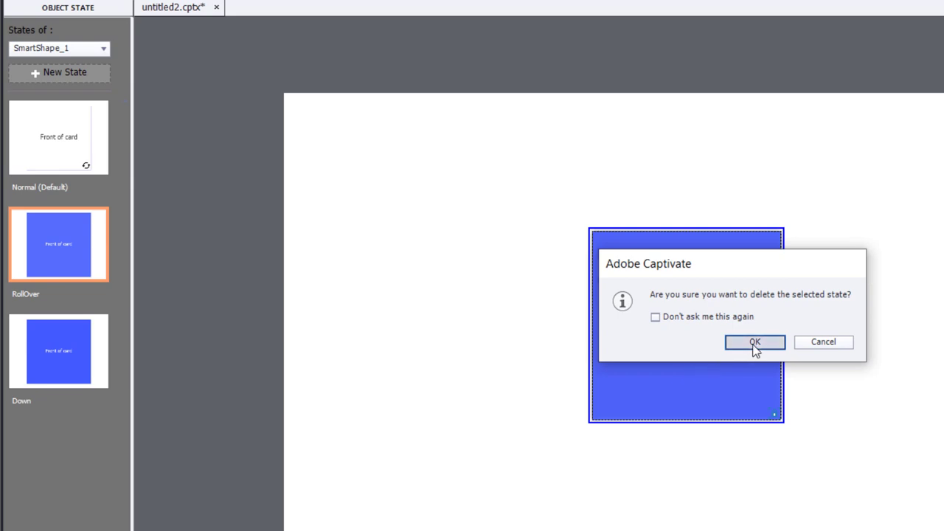
pyautogui.rightClick(68, 236)
pyautogui.click(100, 259)
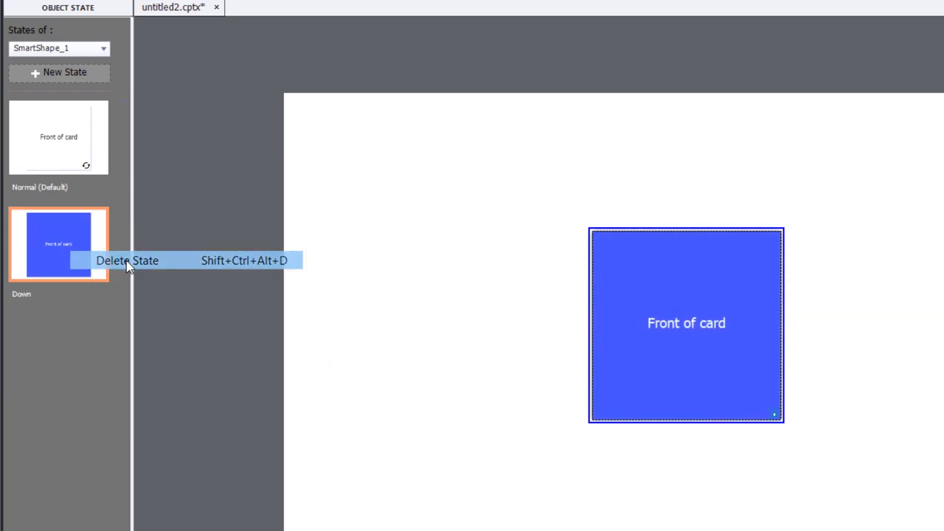
pyautogui.click(754, 342)
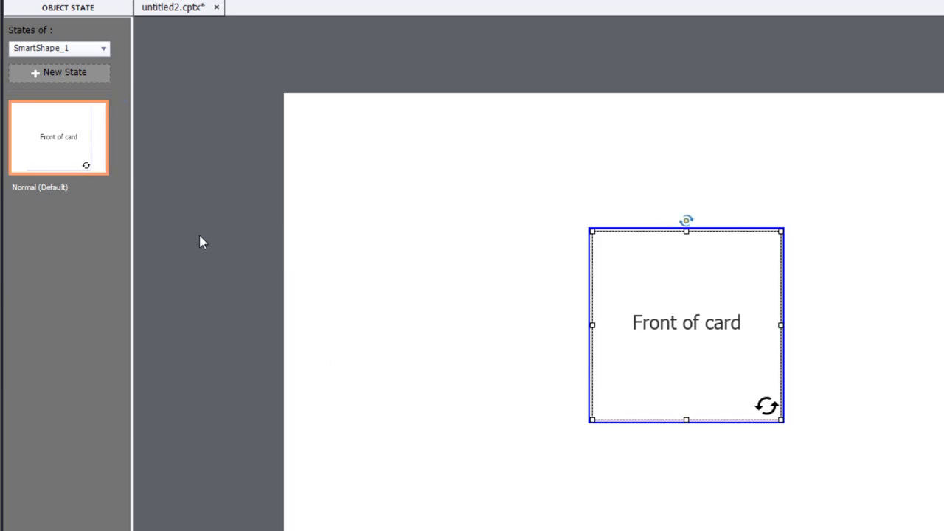
# Duplicate the Normal state and bring up the state type choices.
pyautogui.rightClick(59, 138)
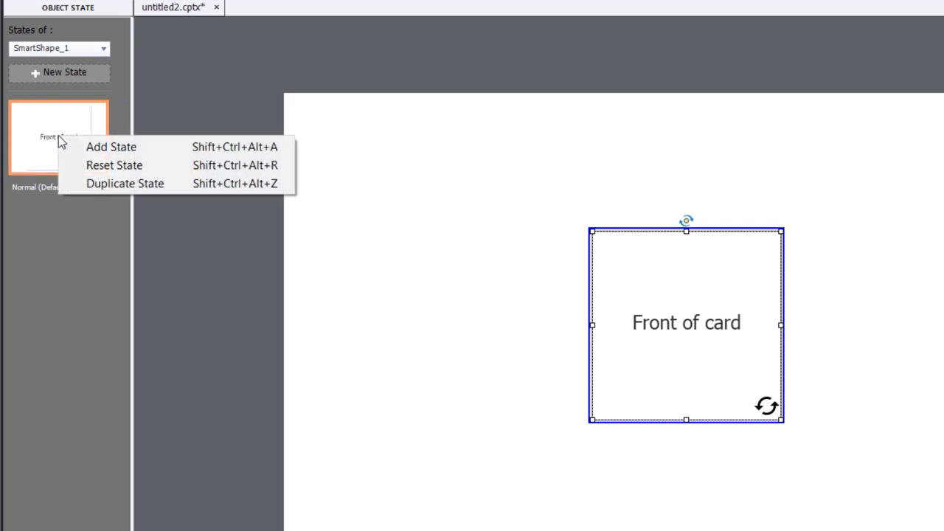
pyautogui.click(121, 186)
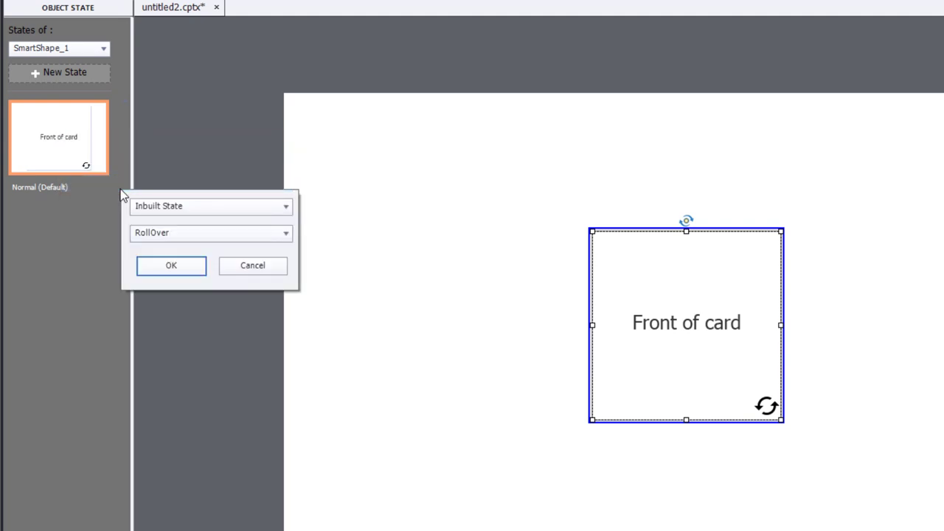
pyautogui.click(196, 209)
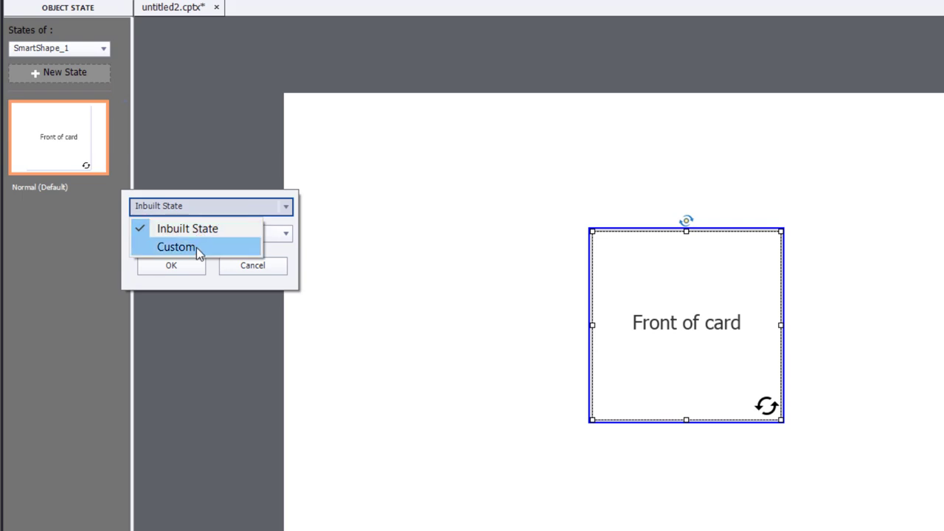
# Create the duplicate as a custom state named Clicked.
pyautogui.click(196, 247)
pyautogui.doubleClick(178, 232)
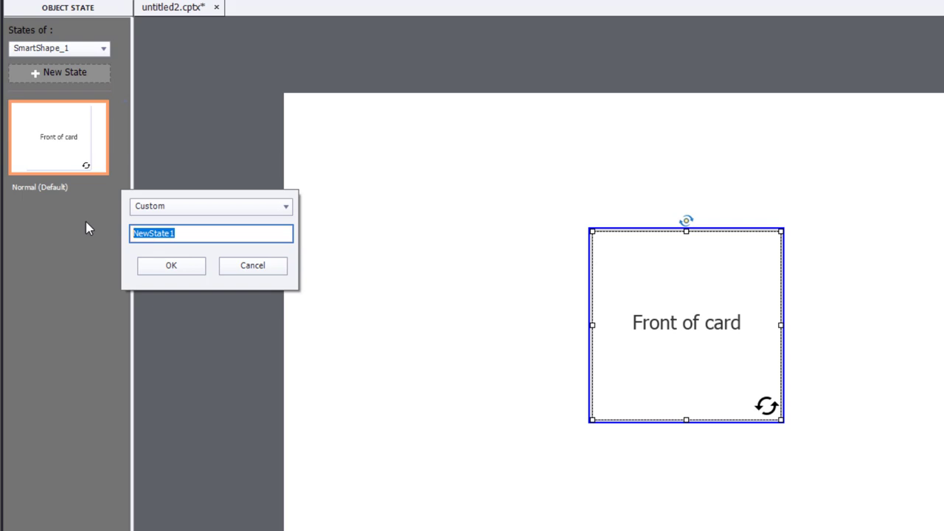
pyautogui.write('Clicked')
pyautogui.click(183, 266)
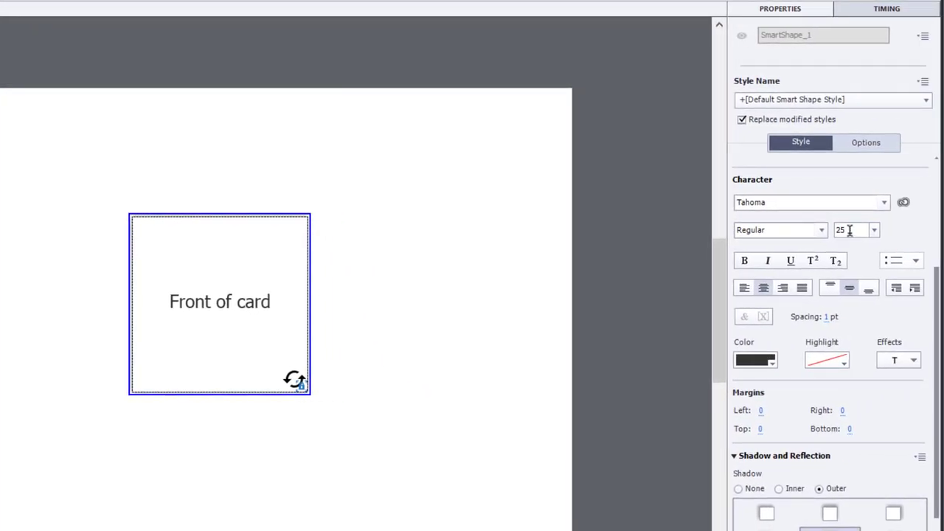
# In the Clicked state, set font size 18 and change the text to 'Back of card'.
pyautogui.doubleClick(844, 229)
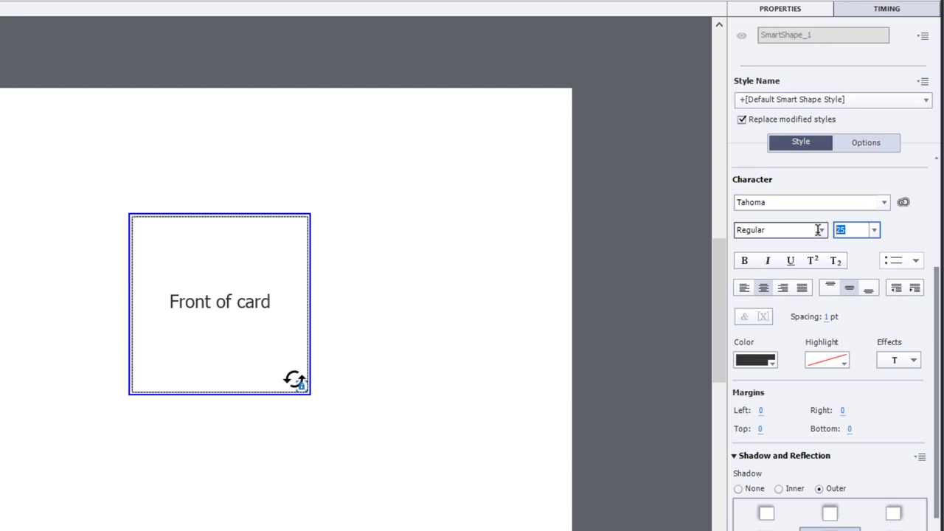
pyautogui.write('18')
pyautogui.press('Return')
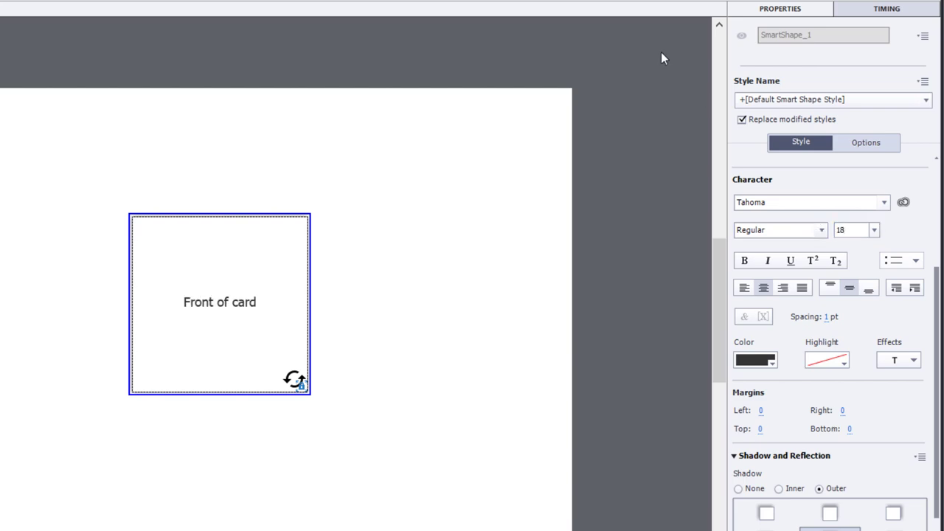
pyautogui.doubleClick(210, 303)
pyautogui.doubleClick(210, 302)
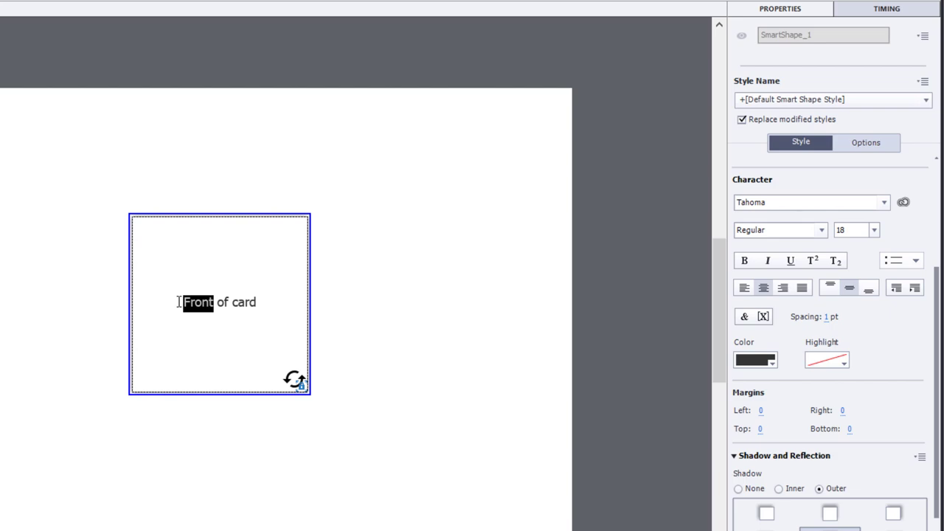
pyautogui.write('Back')
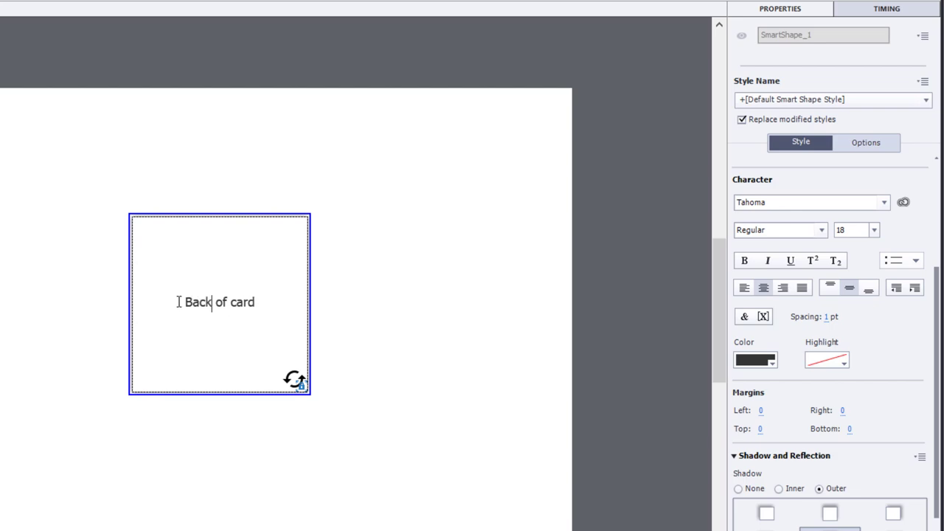
# Exit state editing to return to the card's Normal state.
pyautogui.click(362, 297)
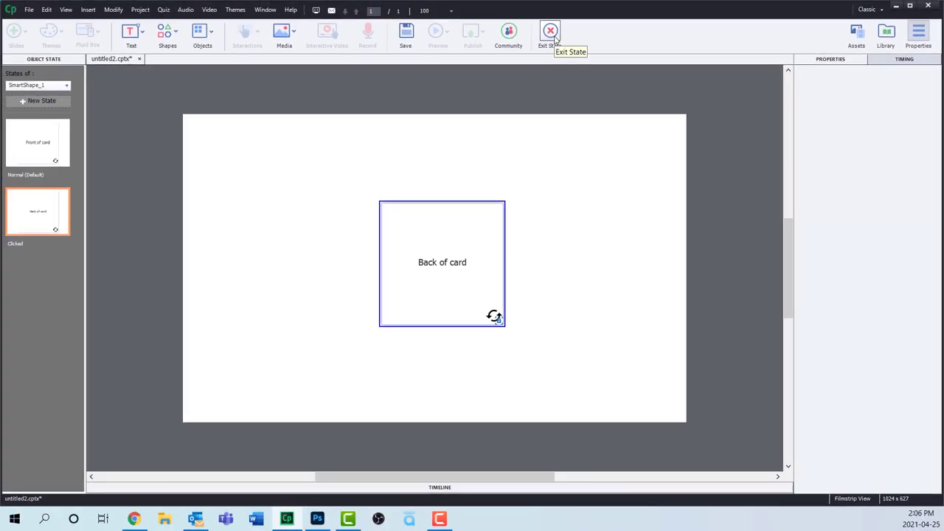
pyautogui.click(479, 13)
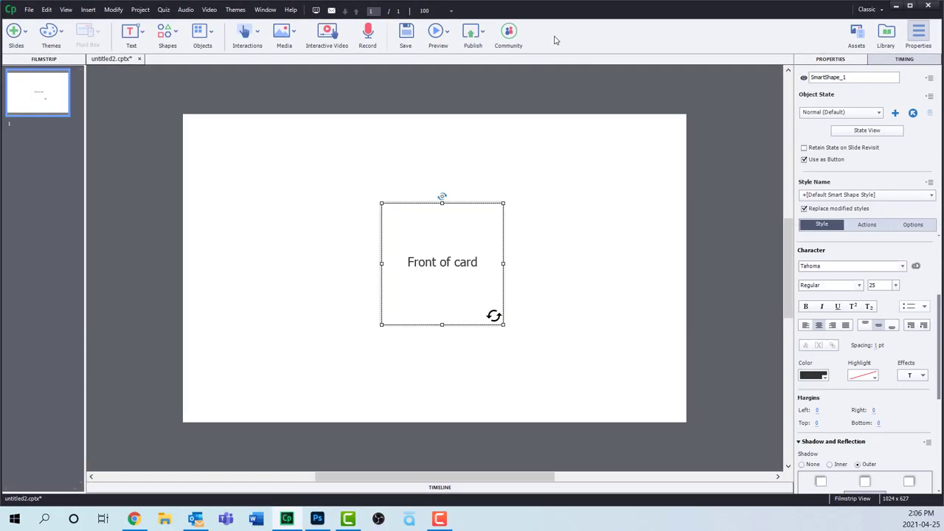
pyautogui.click(607, 237)
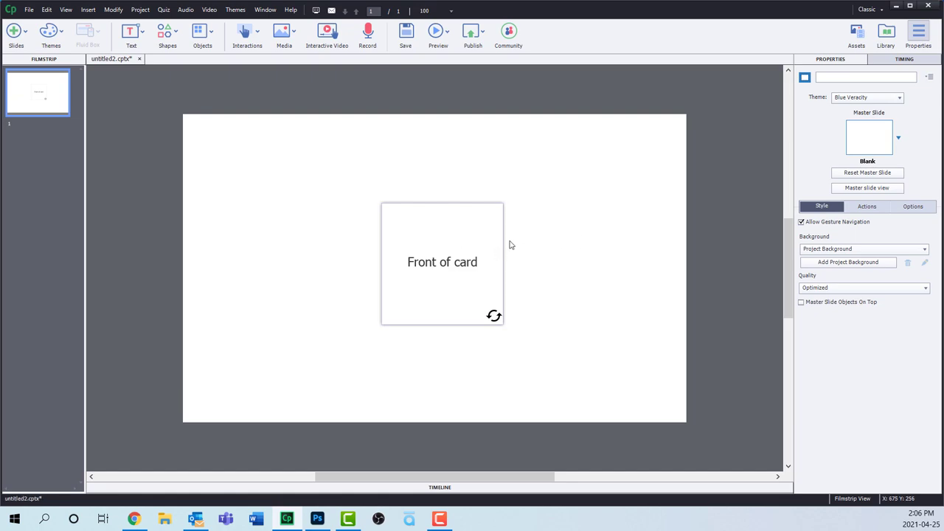
# Rename the card shape from SmartShape_1 to flipcard.
pyautogui.click(467, 239)
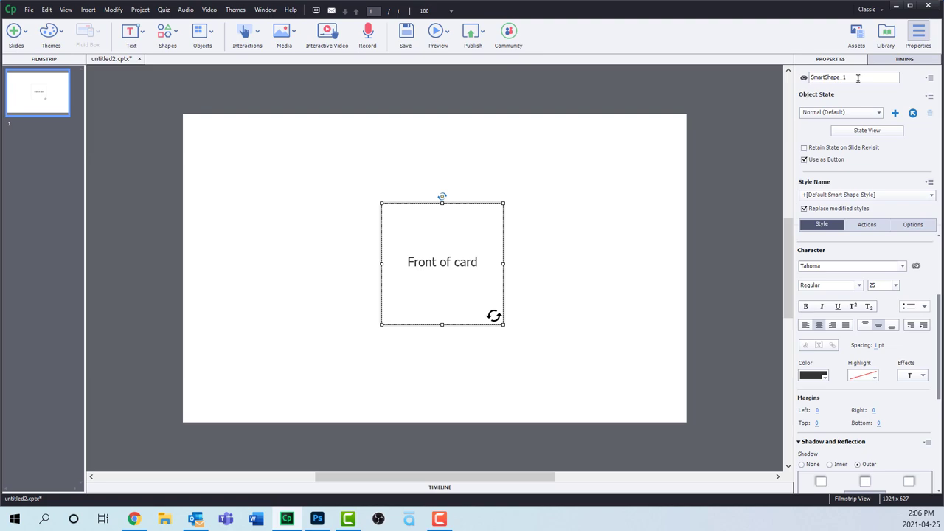
pyautogui.moveTo(857, 78); pyautogui.dragTo(757, 83)
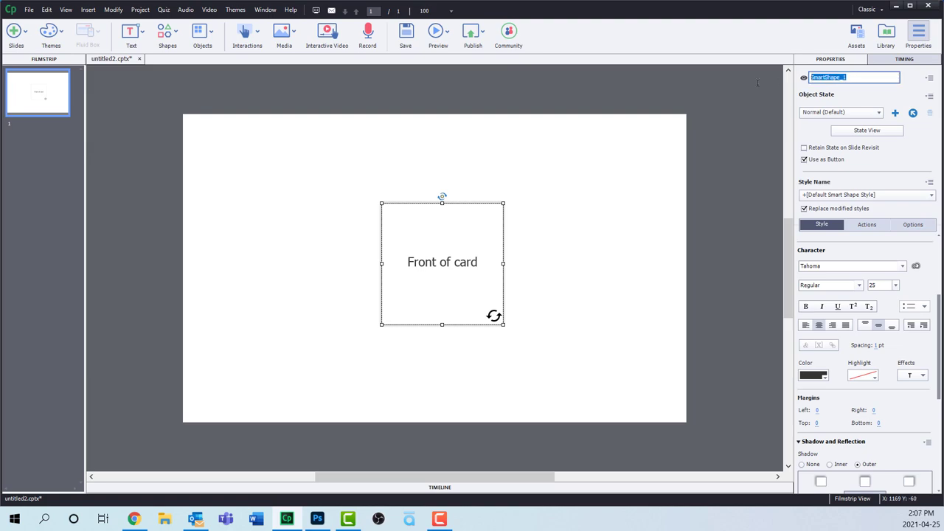
pyautogui.write('flipcard')
pyautogui.press('Return')
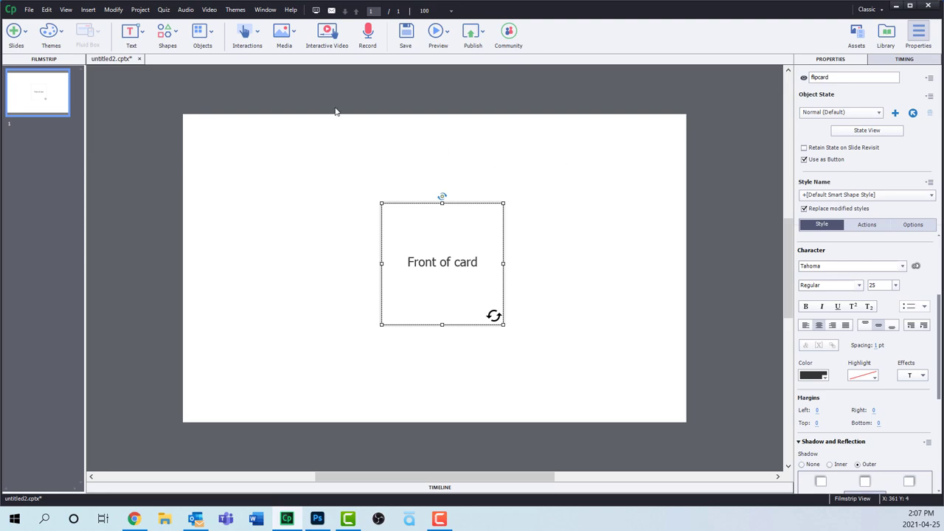
# Create a new advanced action named flipcard.
pyautogui.click(140, 10)
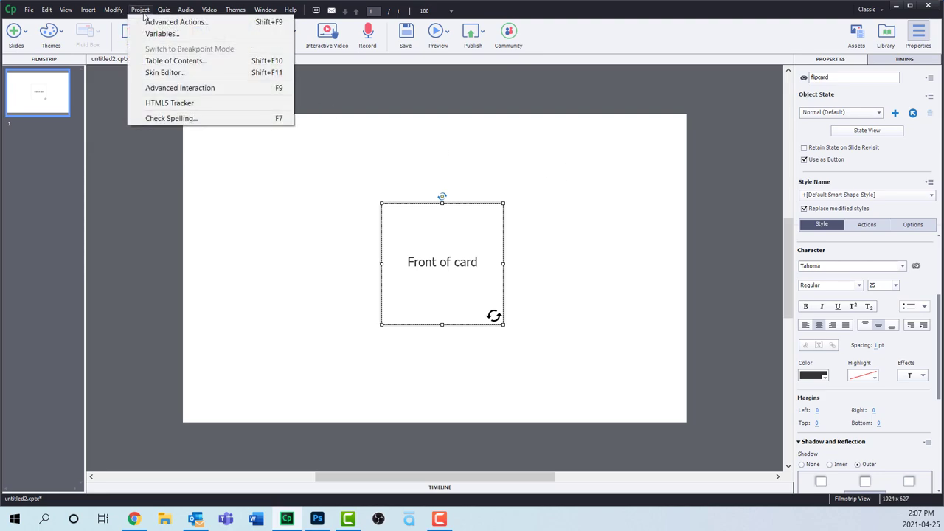
pyautogui.click(145, 23)
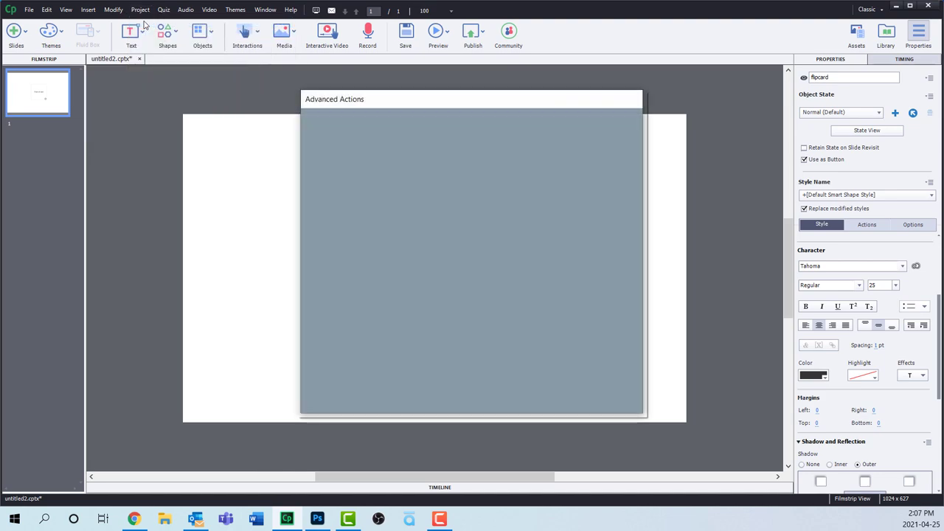
pyautogui.click(361, 129)
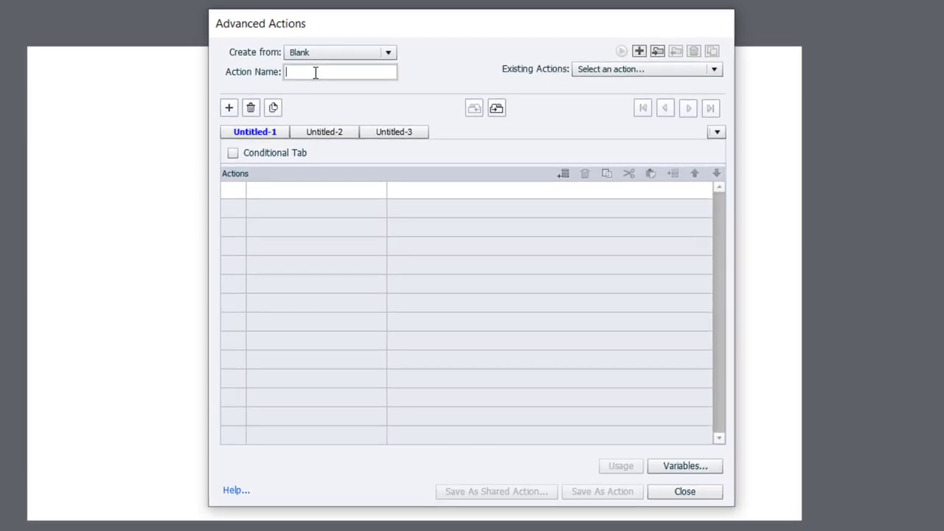
pyautogui.write('flipcard')
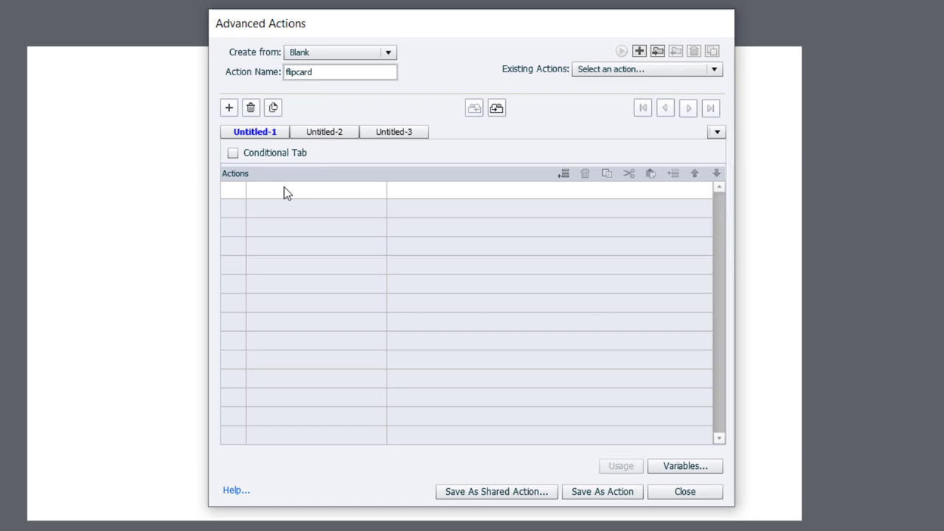
# Add an Apply Effect step applying the CollapseAcross exit effect to flipcard.
pyautogui.click(284, 188)
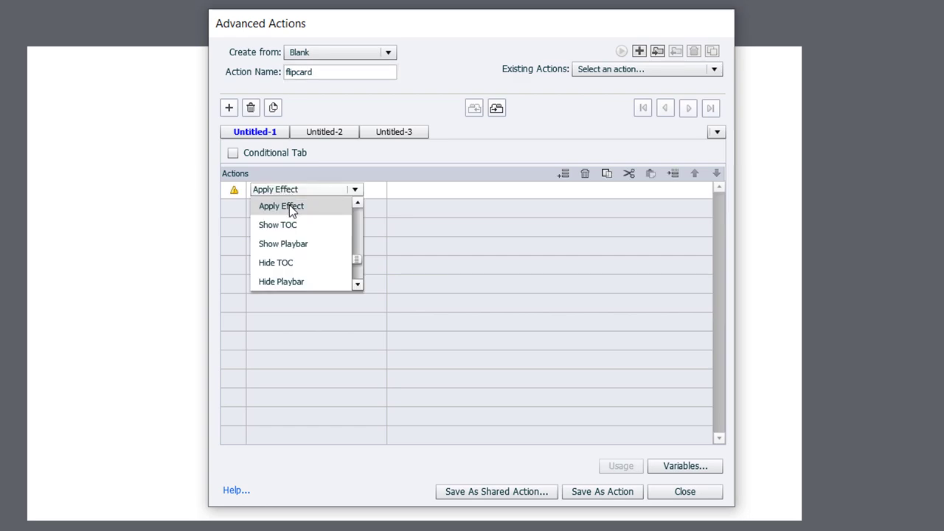
pyautogui.click(296, 210)
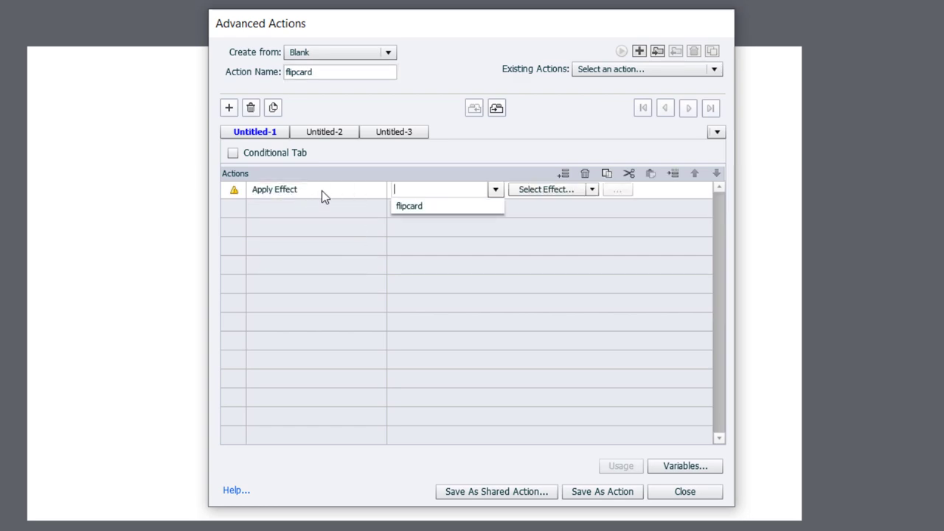
pyautogui.click(418, 207)
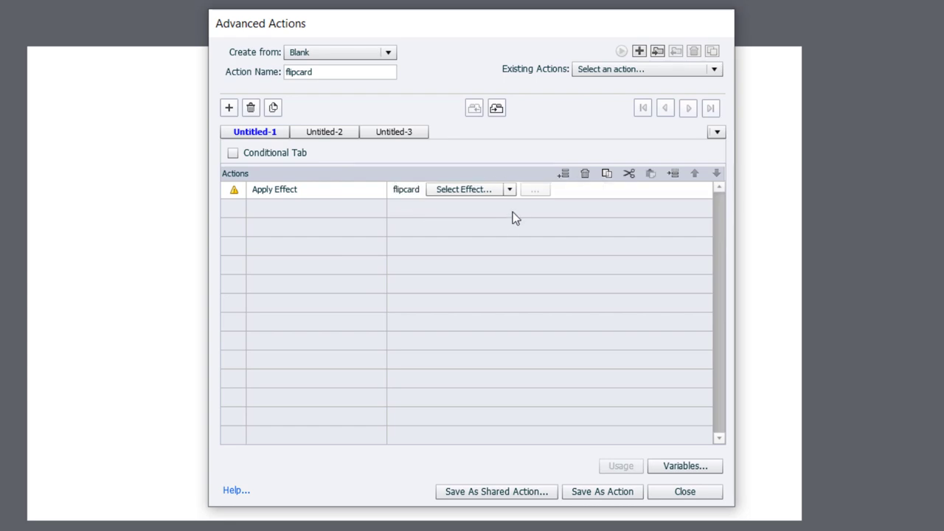
pyautogui.click(509, 189)
pyautogui.moveTo(497, 258)
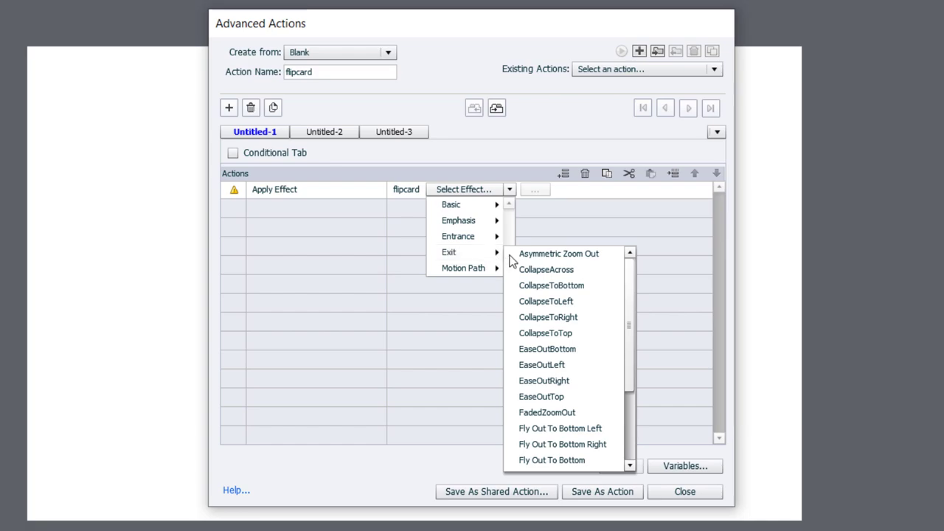
pyautogui.click(572, 269)
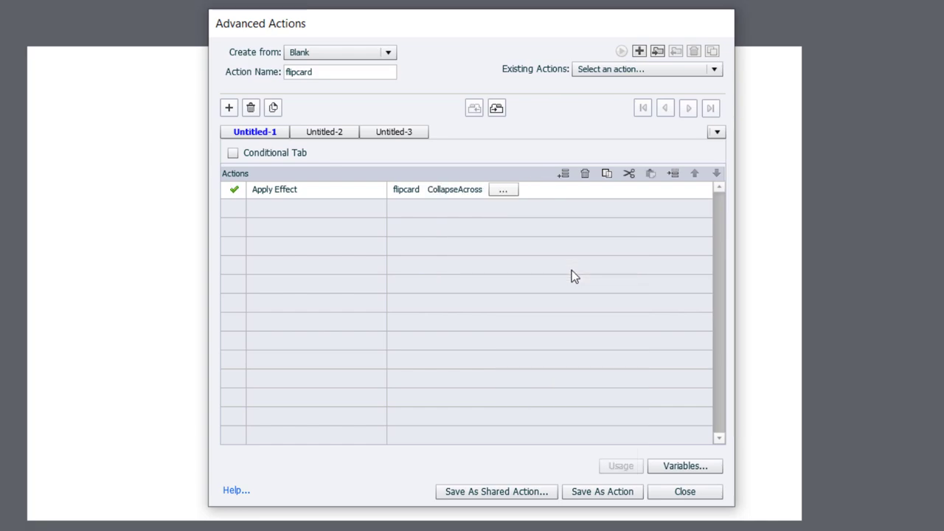
pyautogui.click(505, 191)
# Give the CollapseAcross effect a 0.3 sec duration and 100% ease.
pyautogui.click(492, 227)
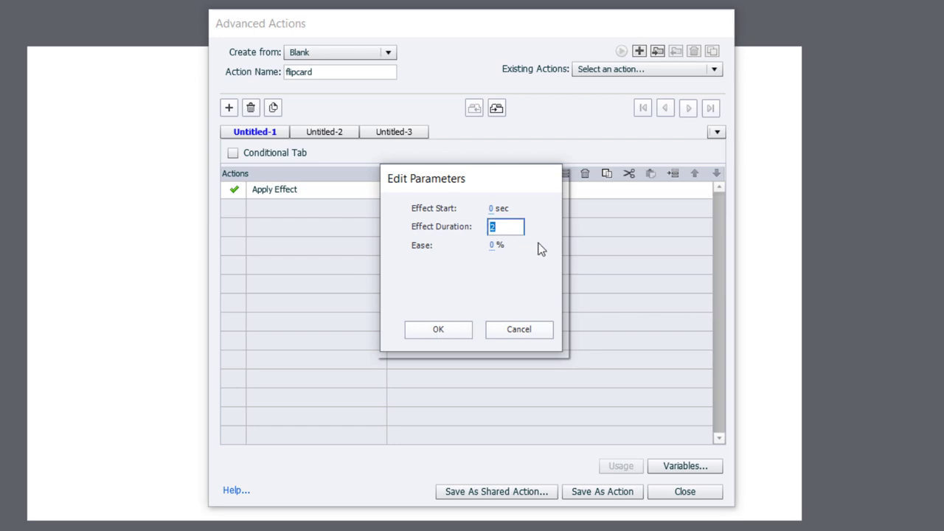
pyautogui.write('.3')
pyautogui.click(538, 244)
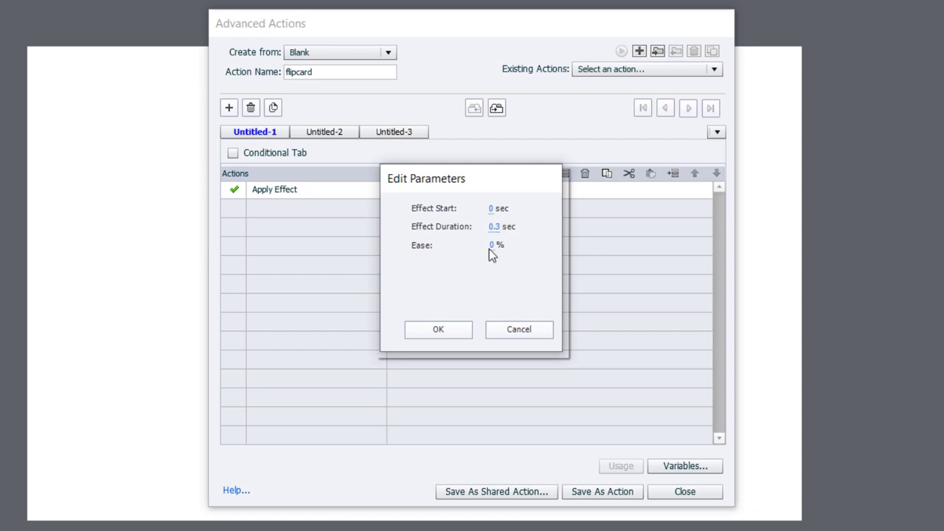
pyautogui.moveTo(494, 249); pyautogui.dragTo(498, 161)
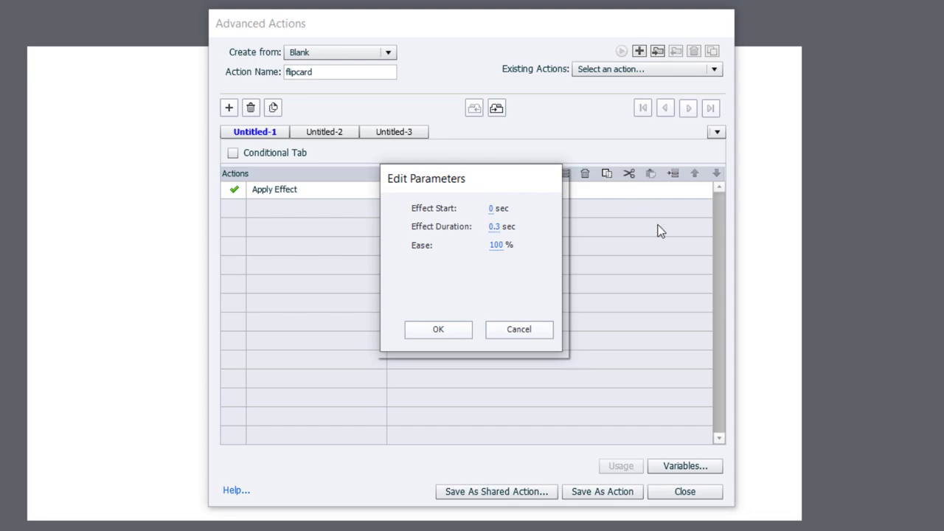
pyautogui.click(437, 330)
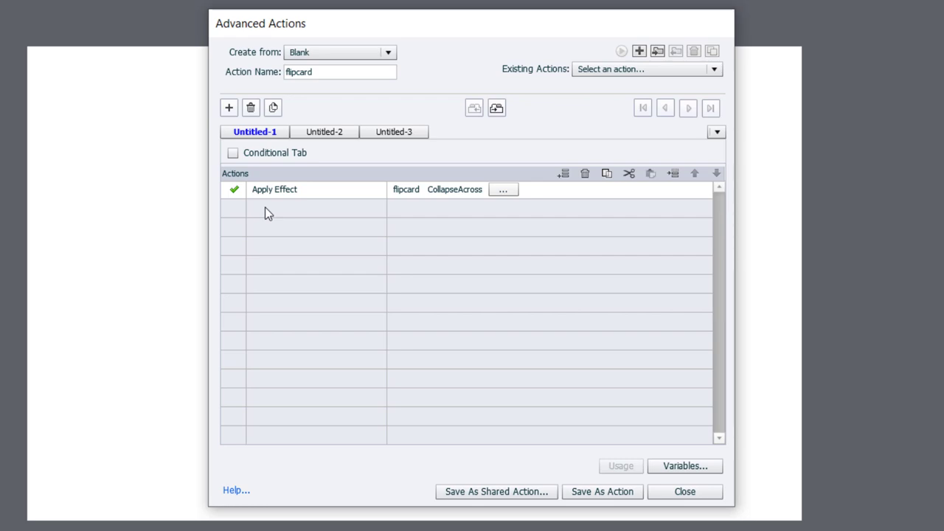
# Add a second step delaying the next actions by .3 seconds.
pyautogui.click(265, 208)
pyautogui.click(265, 209)
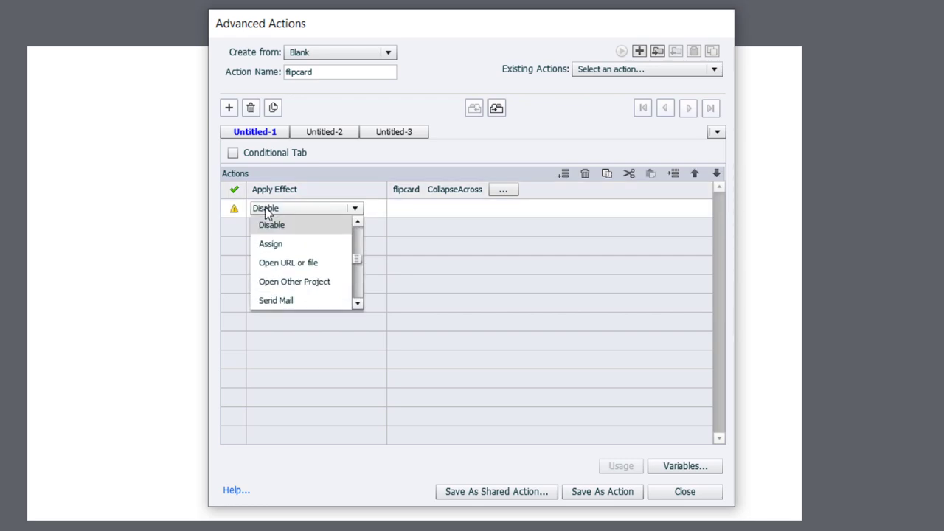
pyautogui.scroll(-3, 266, 213)
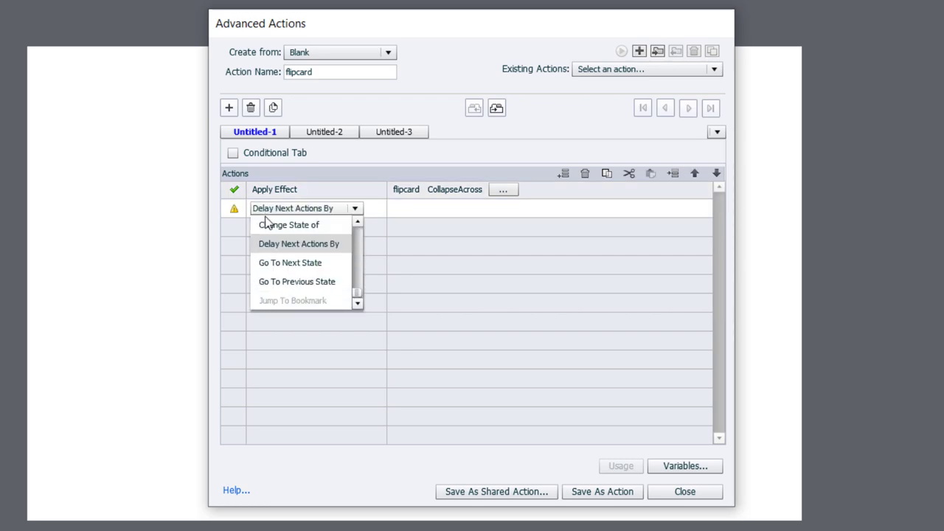
pyautogui.click(272, 243)
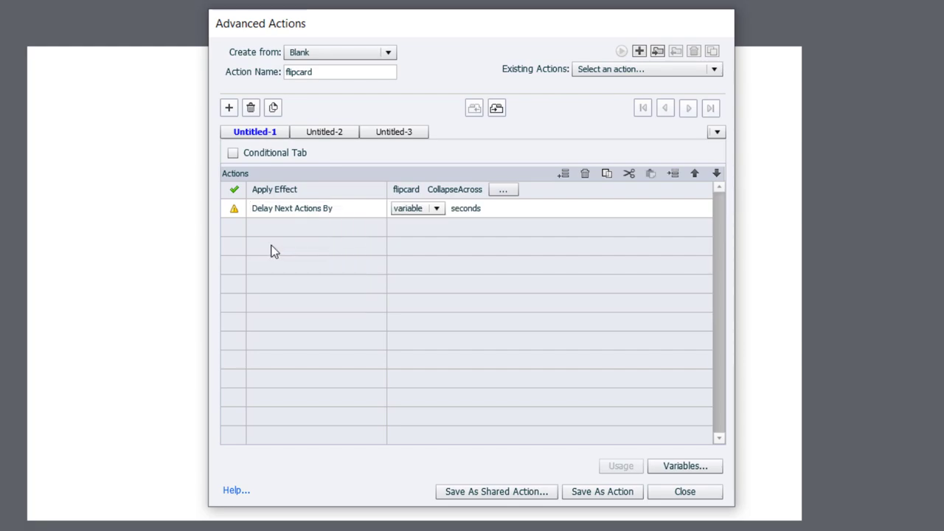
pyautogui.click(436, 208)
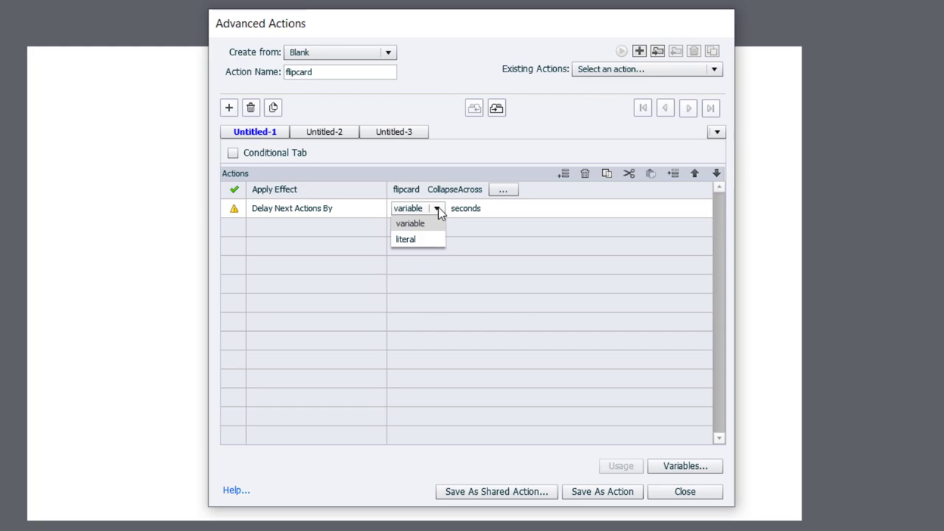
pyautogui.click(413, 233)
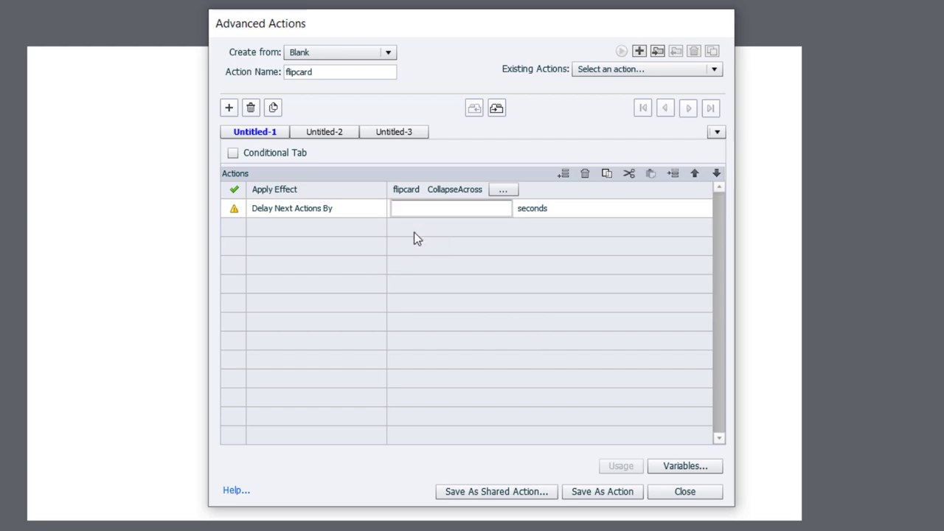
pyautogui.write('.3')
pyautogui.press('Return')
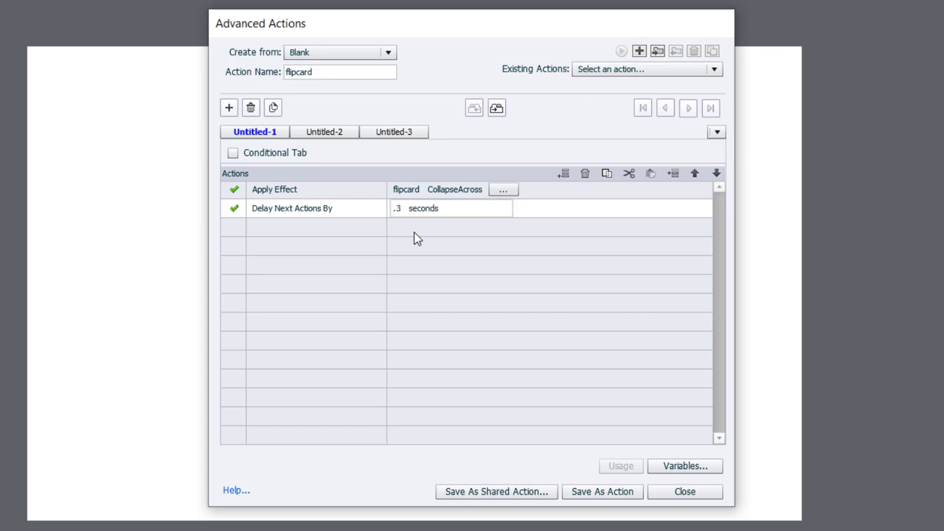
# Add a third step, Go To Next State, targeting flipcard.
pyautogui.click(270, 232)
pyautogui.scroll(-6, 271, 229)
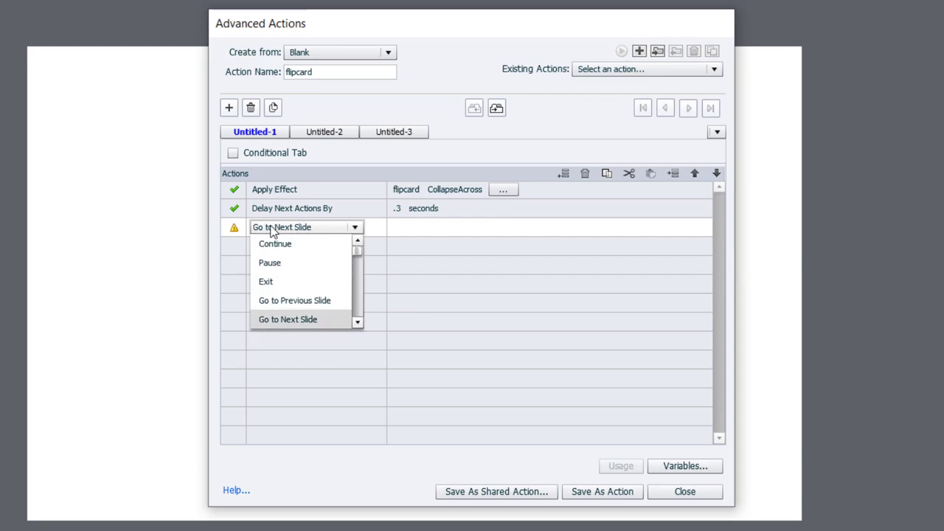
pyautogui.scroll(-20, 271, 233)
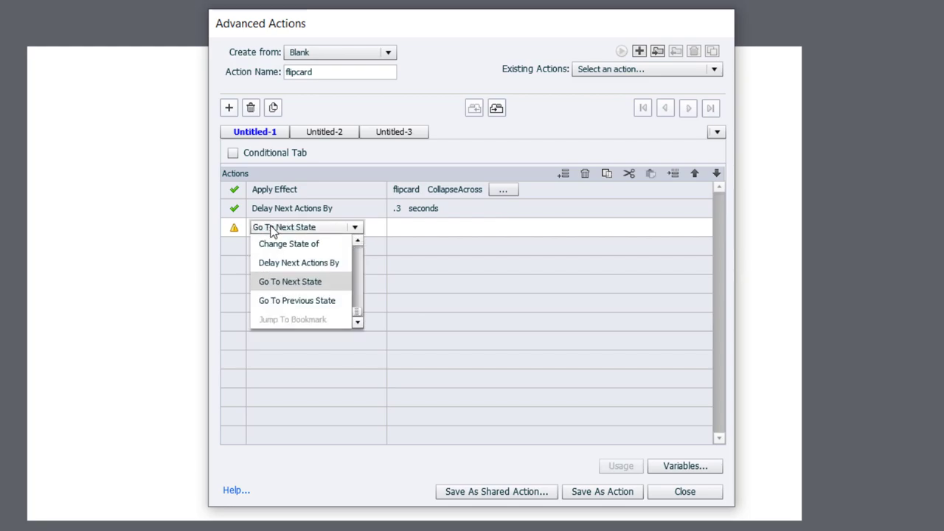
pyautogui.click(298, 281)
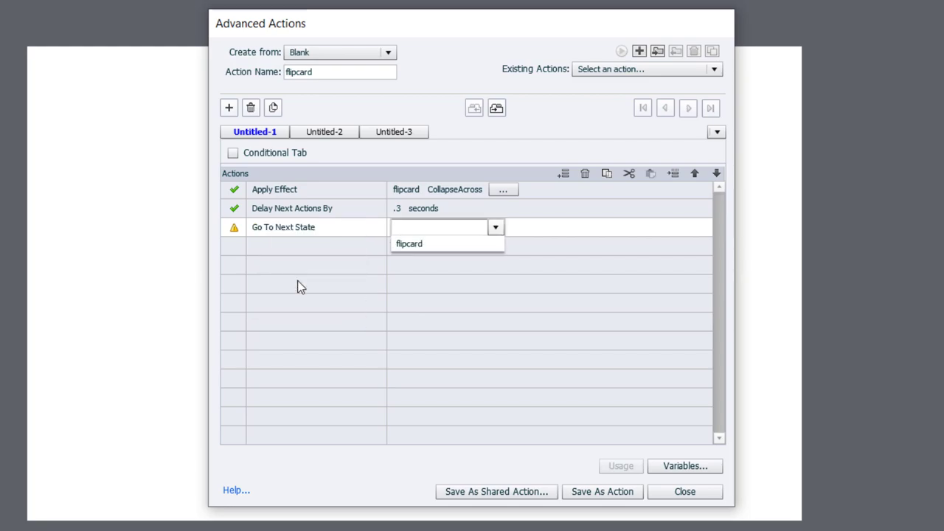
pyautogui.click(411, 244)
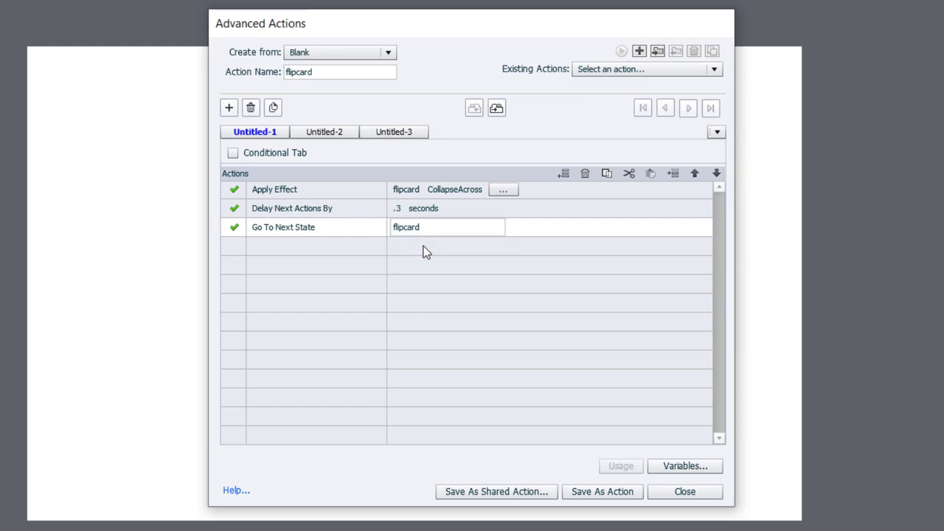
# Add a fourth Apply Effect step using the StretchAcross entrance effect on flipcard.
pyautogui.click(265, 250)
pyautogui.press('a')
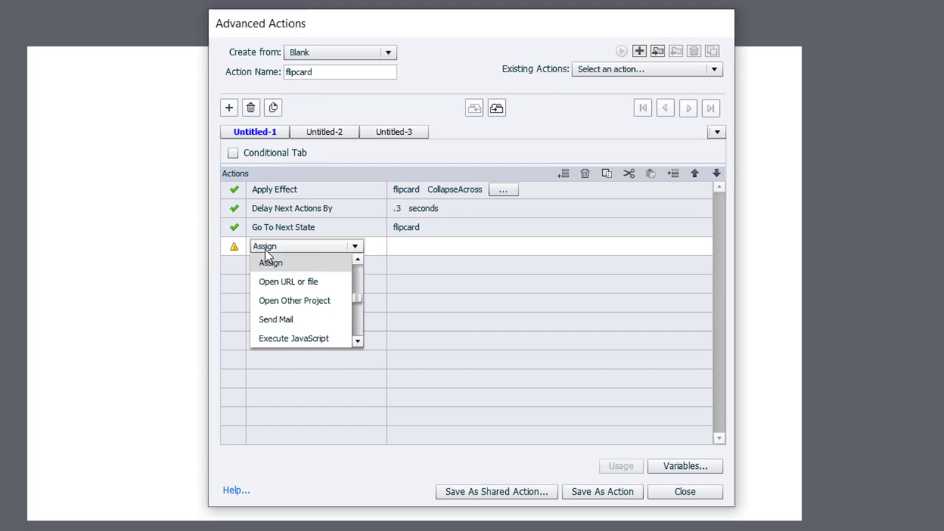
pyautogui.press('a')
pyautogui.click(272, 269)
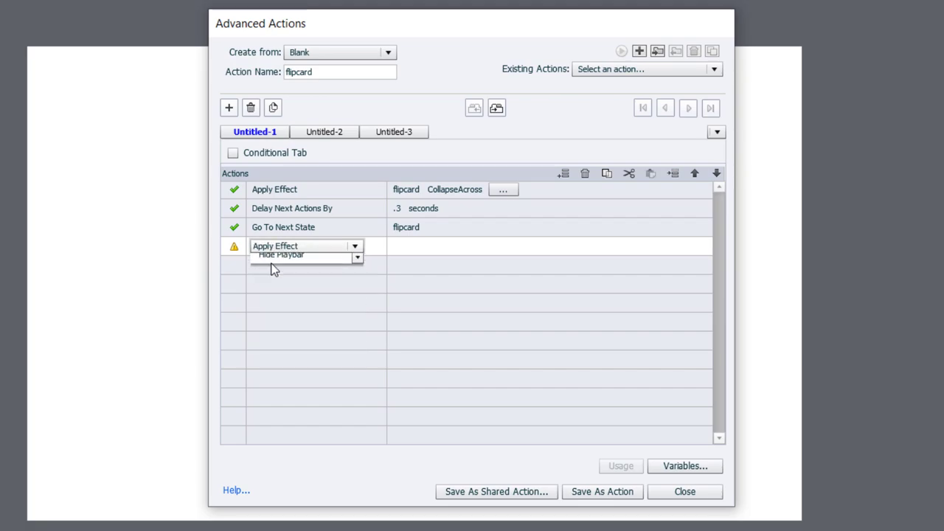
pyautogui.click(411, 270)
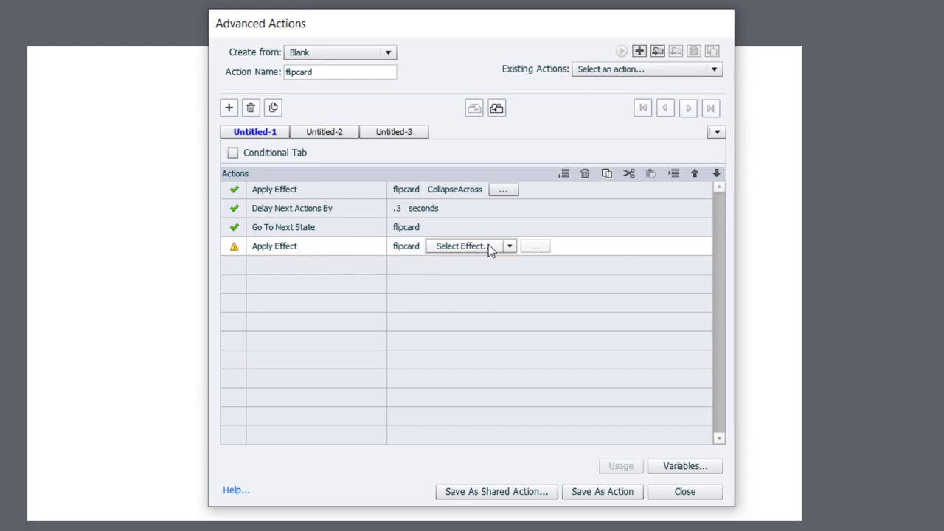
pyautogui.click(509, 247)
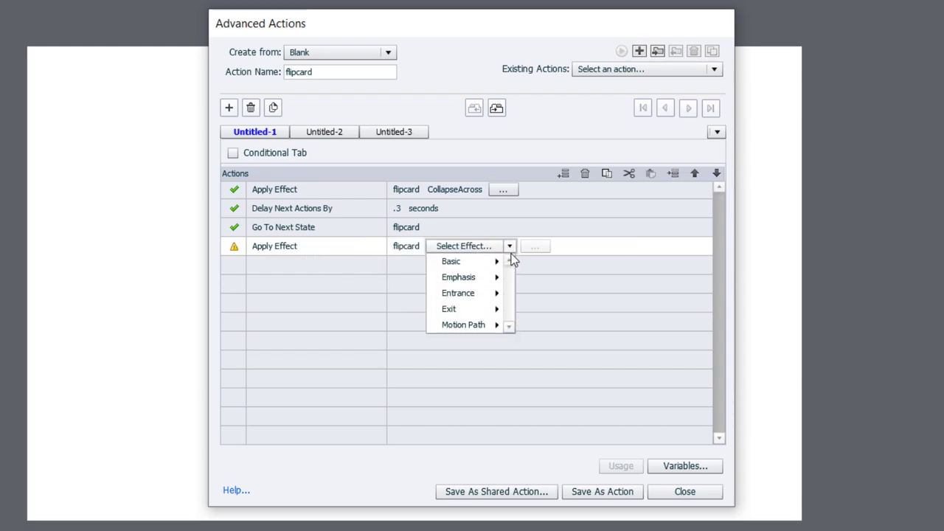
pyautogui.moveTo(497, 295)
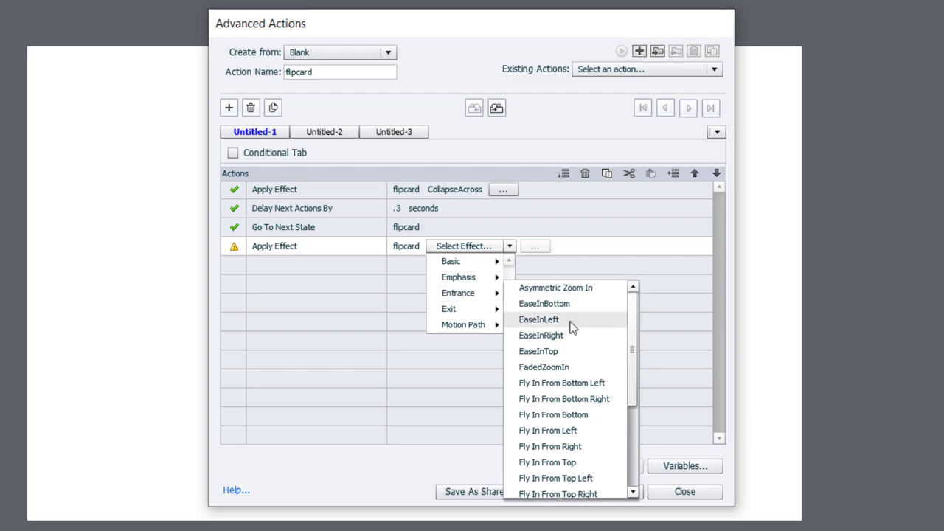
pyautogui.scroll(-3, 572, 326)
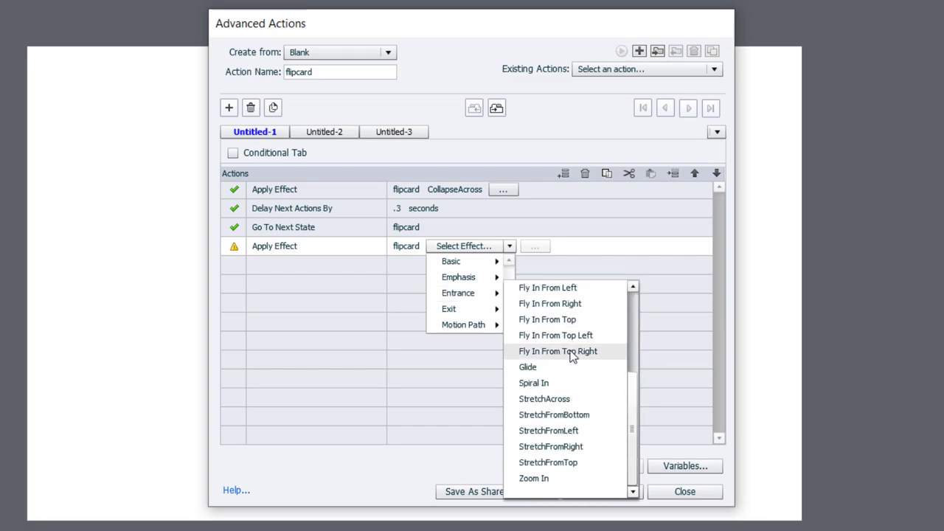
pyautogui.click(544, 398)
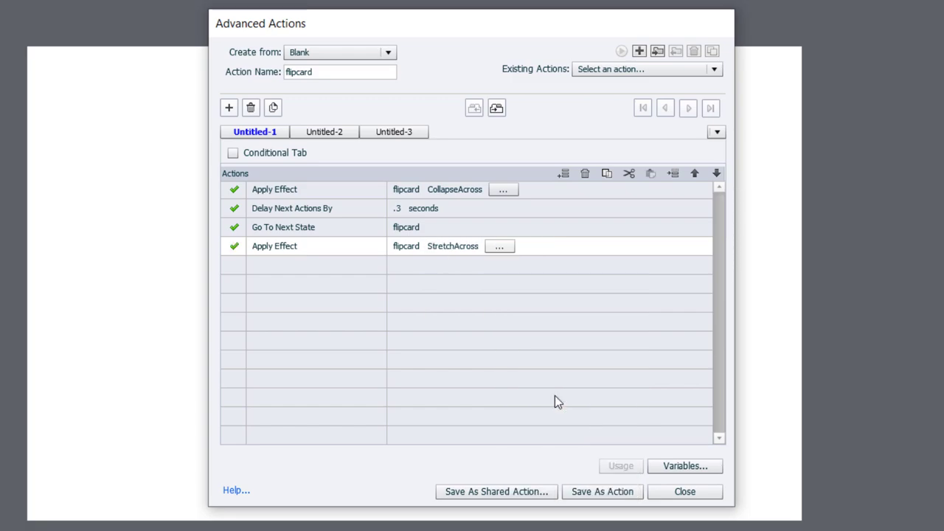
# Set StretchAcross to 0.3 sec duration and 100% ease.
pyautogui.click(507, 247)
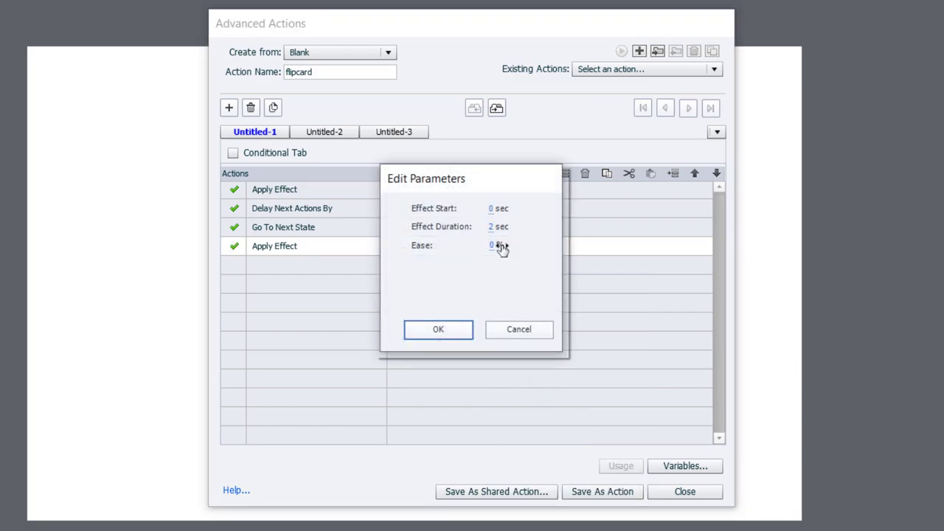
pyautogui.click(491, 227)
pyautogui.write('0.3')
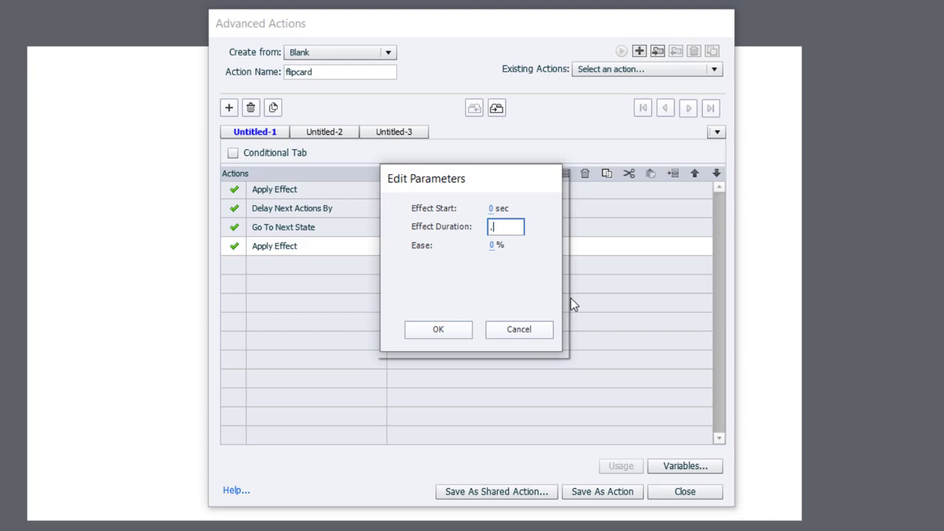
pyautogui.press('Return')
pyautogui.click(491, 245)
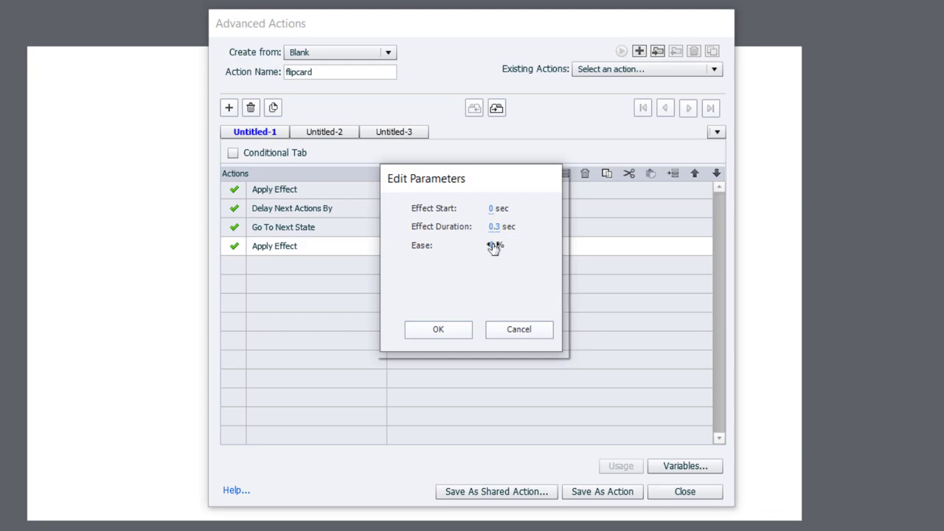
pyautogui.write('100')
pyautogui.press('Return')
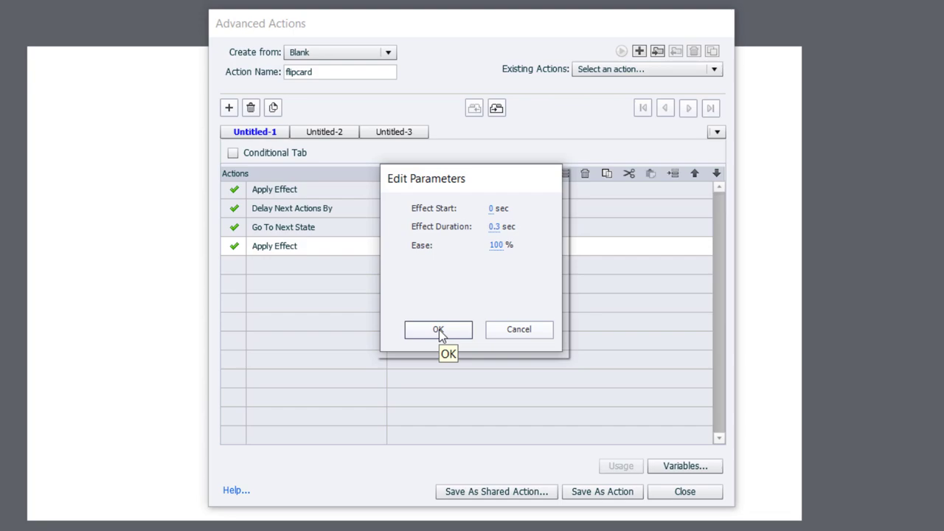
pyautogui.click(437, 329)
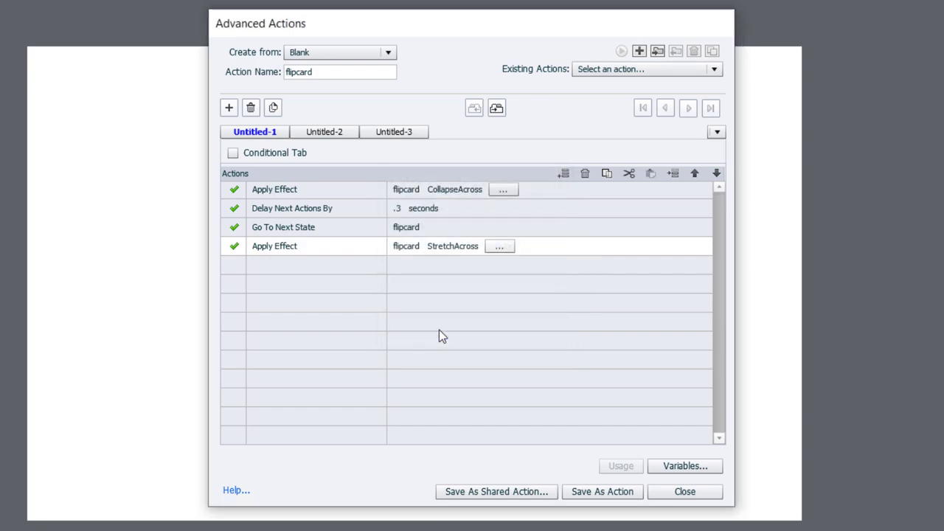
# Save flipcard as an advanced action, then begin saving it as a shared action.
pyautogui.click(603, 491)
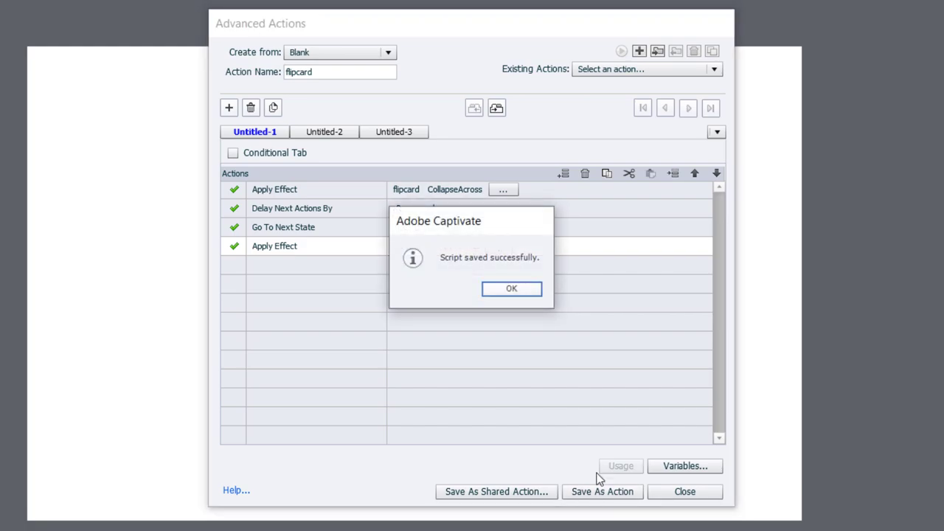
pyautogui.click(494, 292)
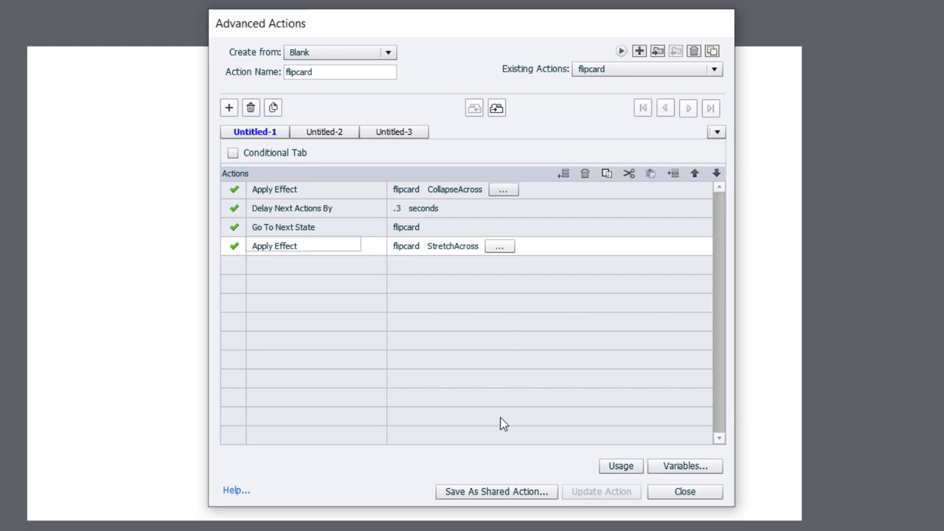
pyautogui.click(499, 491)
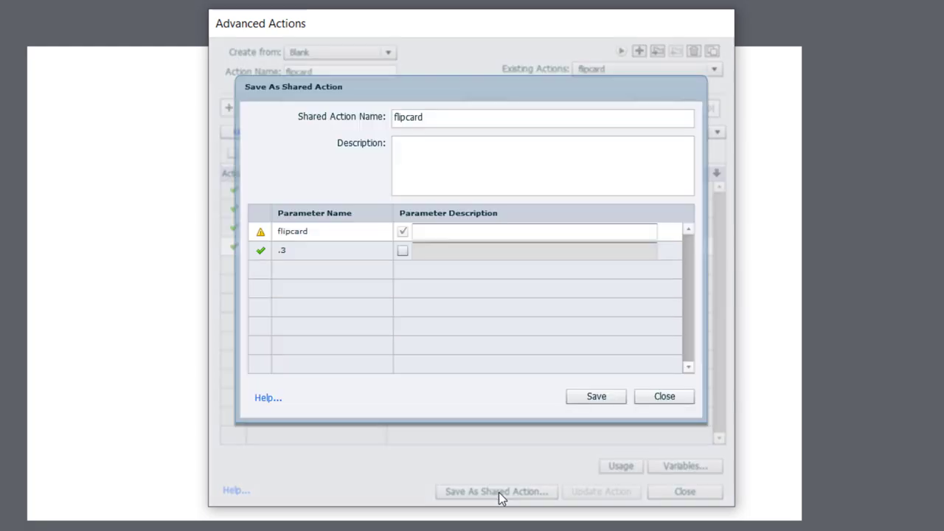
# Save the flipcard shared action with a usage description and the parameter description 'Flipcard'.
pyautogui.click(416, 146)
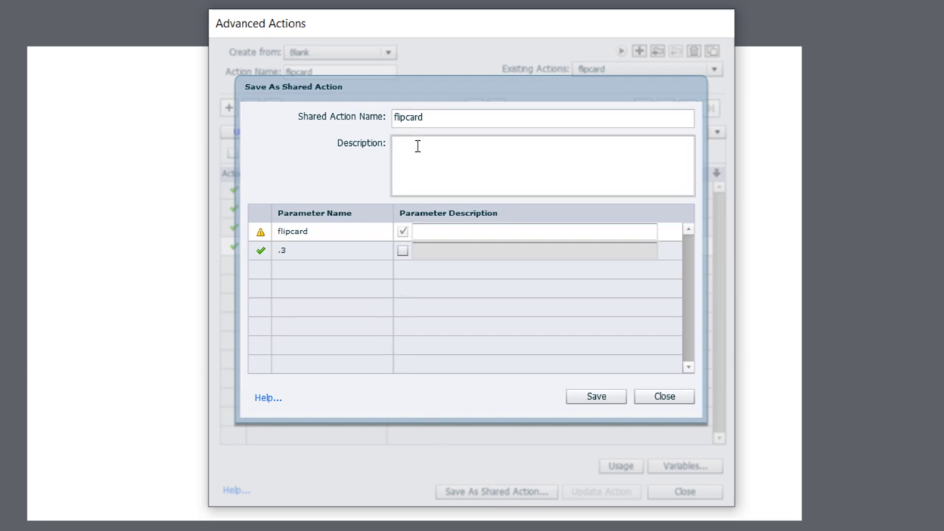
pyautogui.write('Here is the shared action for a fli')
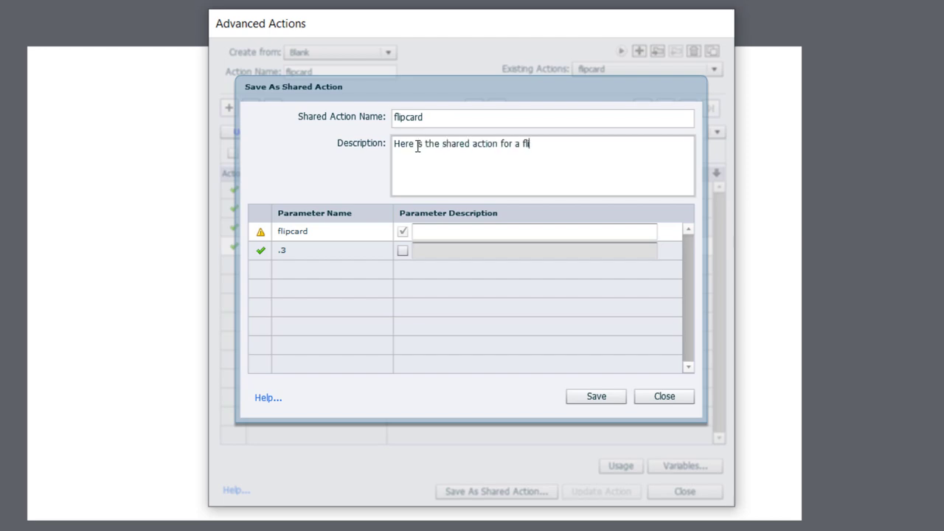
pyautogui.write('pcard. Select the object you wish to use as a flipcard.')
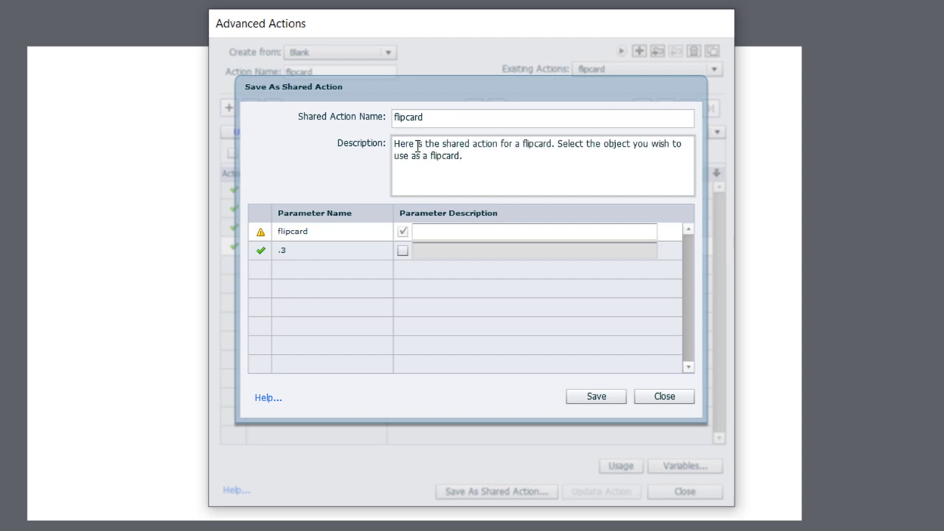
pyautogui.click(457, 230)
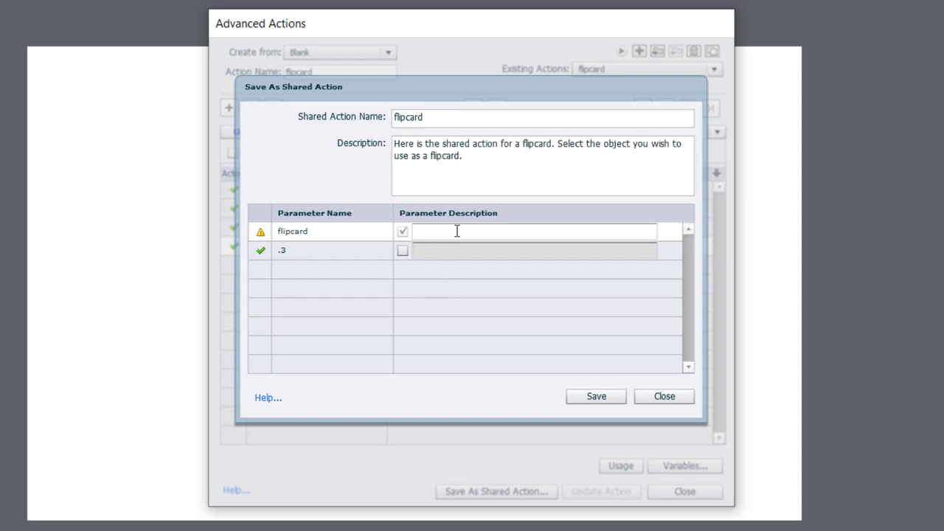
pyautogui.write('Flipcard')
pyautogui.click(589, 399)
pyautogui.click(524, 288)
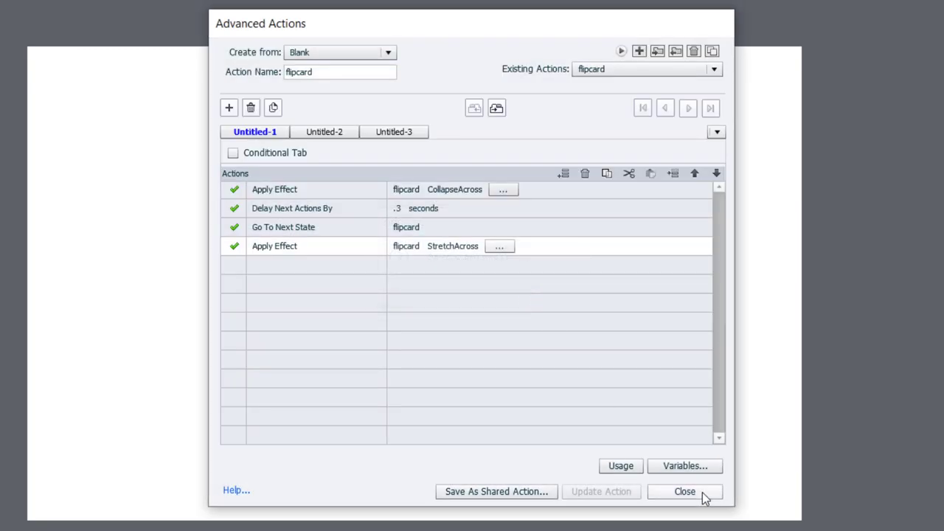
# Set the card's On Success to Execute Shared Action flipcard, with its parameter set to the flipcard object.
pyautogui.click(685, 491)
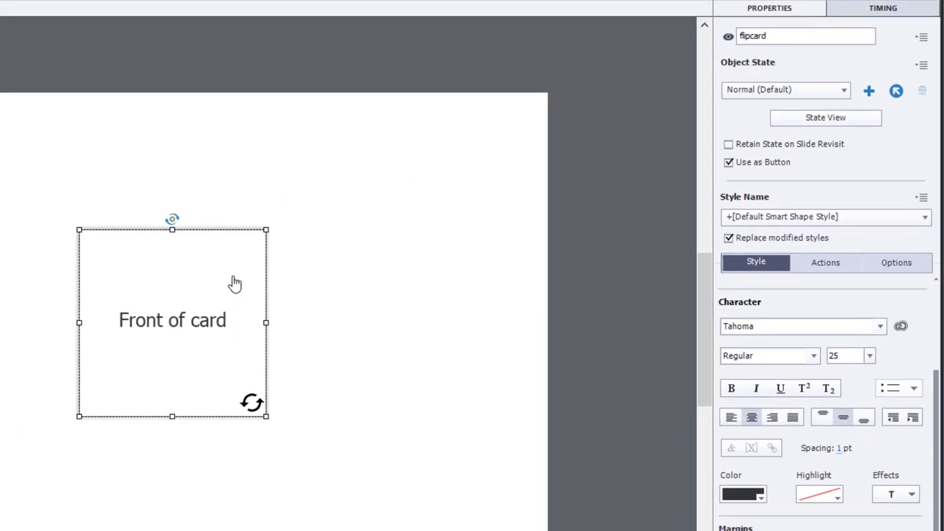
pyautogui.click(828, 261)
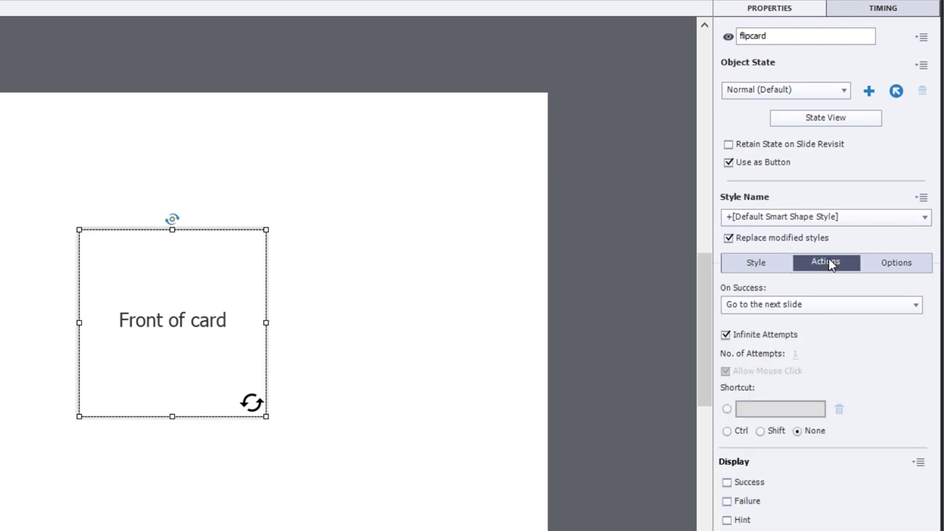
pyautogui.click(811, 304)
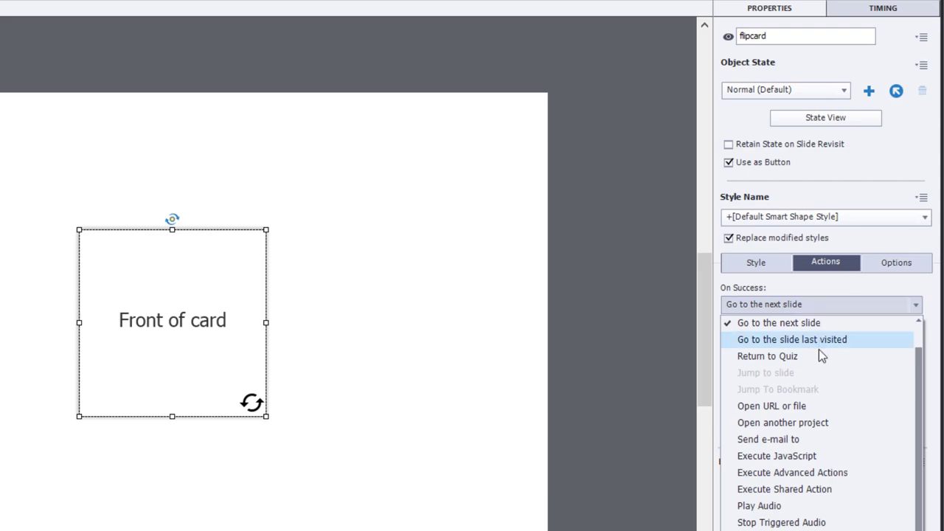
pyautogui.click(823, 489)
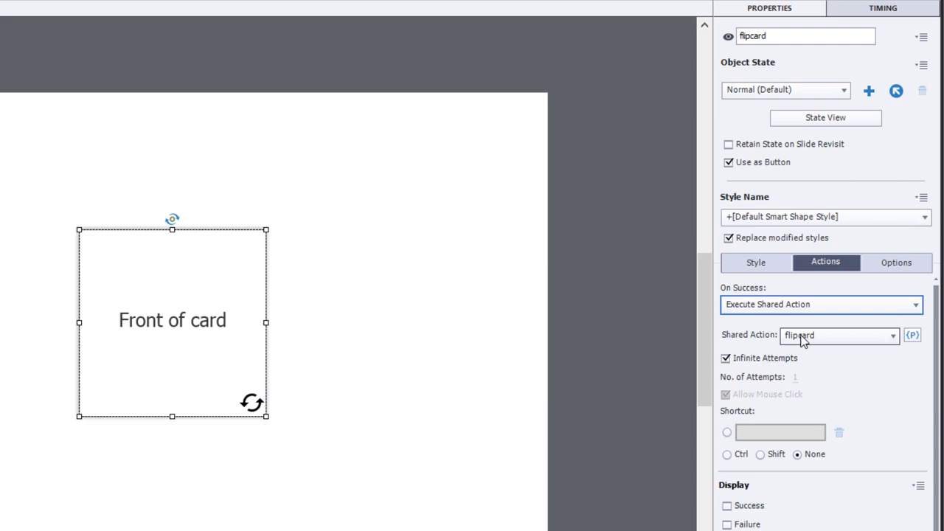
pyautogui.click(912, 335)
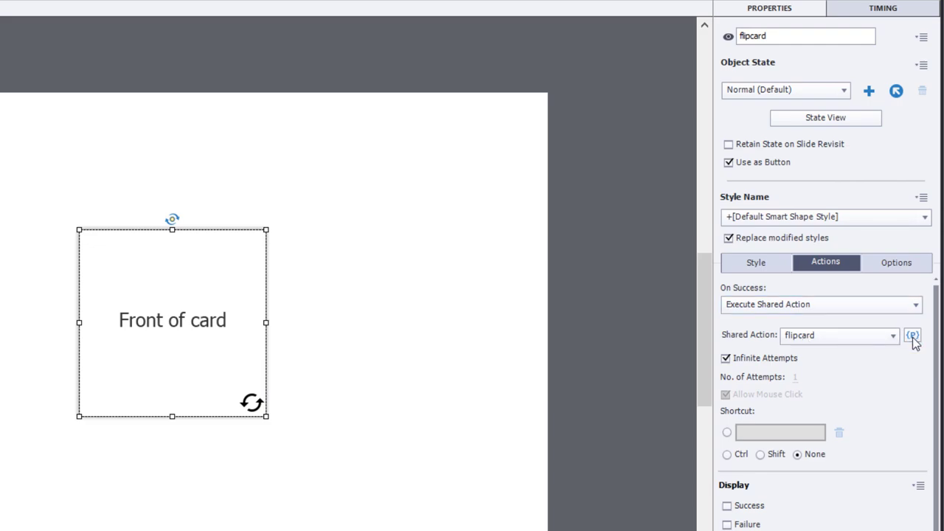
pyautogui.click(330, 285)
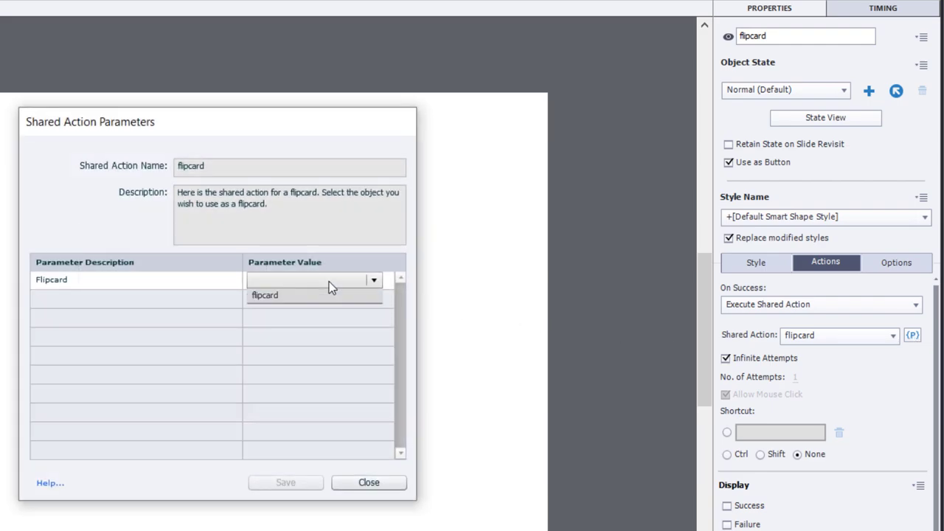
pyautogui.click(281, 296)
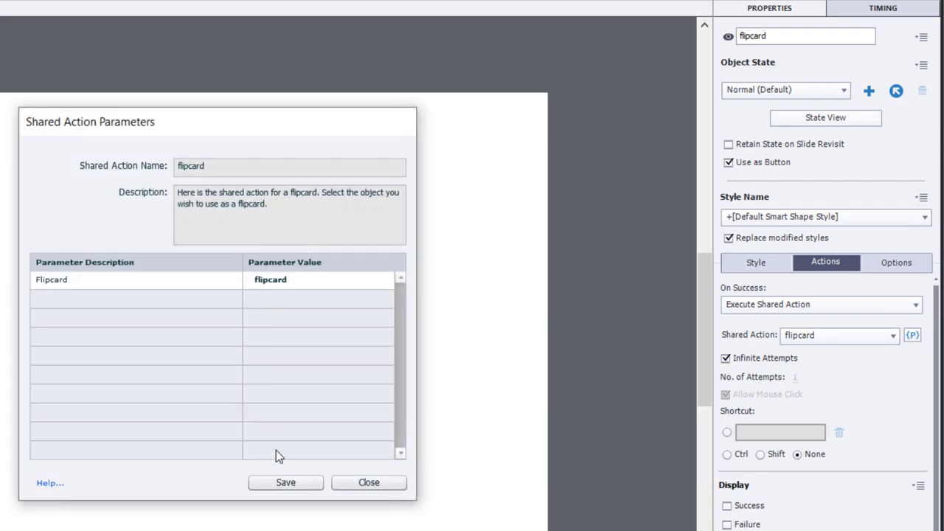
pyautogui.click(311, 469)
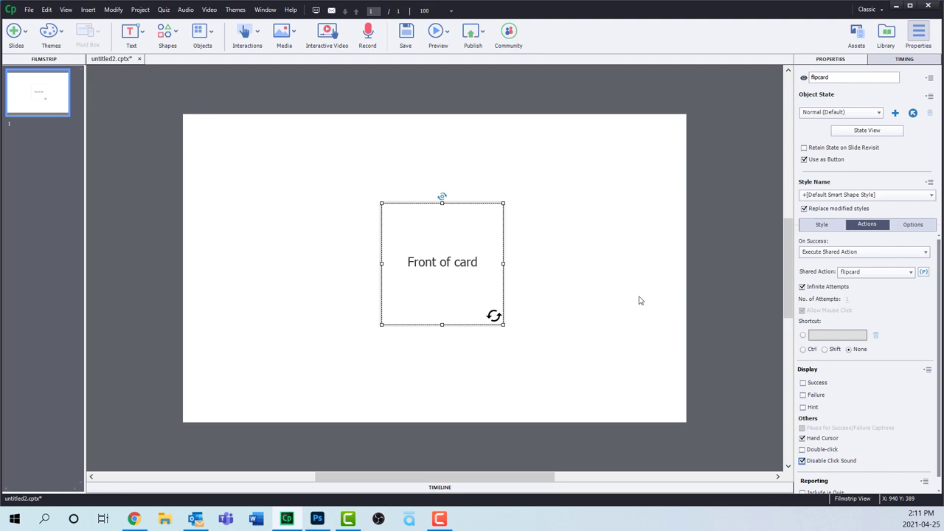
pyautogui.click(443, 35)
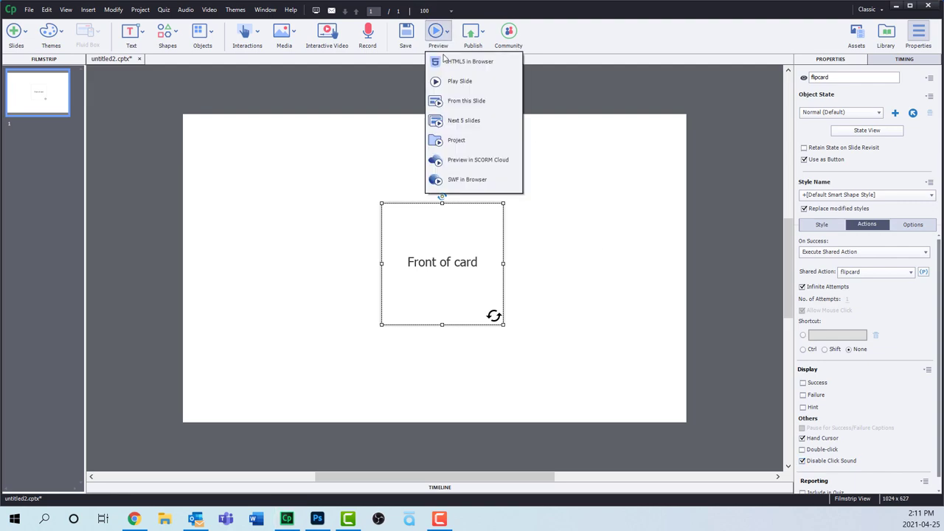
pyautogui.click(446, 67)
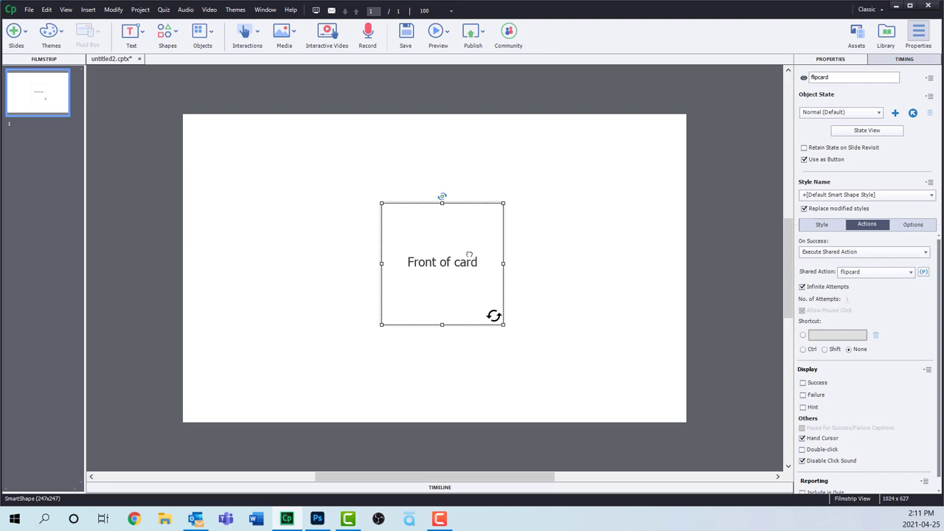
# Duplicate the card twice with Ctrl+D, placing one copy left and one right of the original.
pyautogui.hotkey('ctrl', 'd')
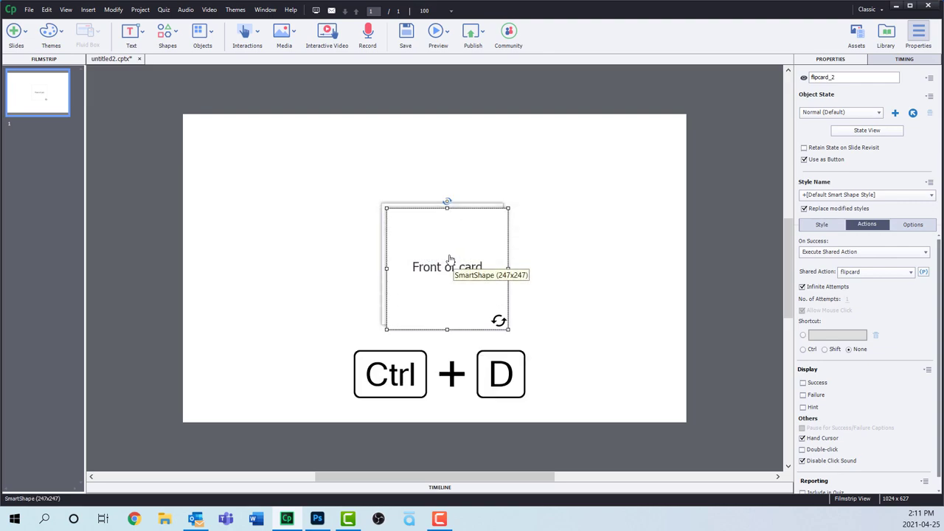
pyautogui.moveTo(449, 260); pyautogui.dragTo(314, 247)
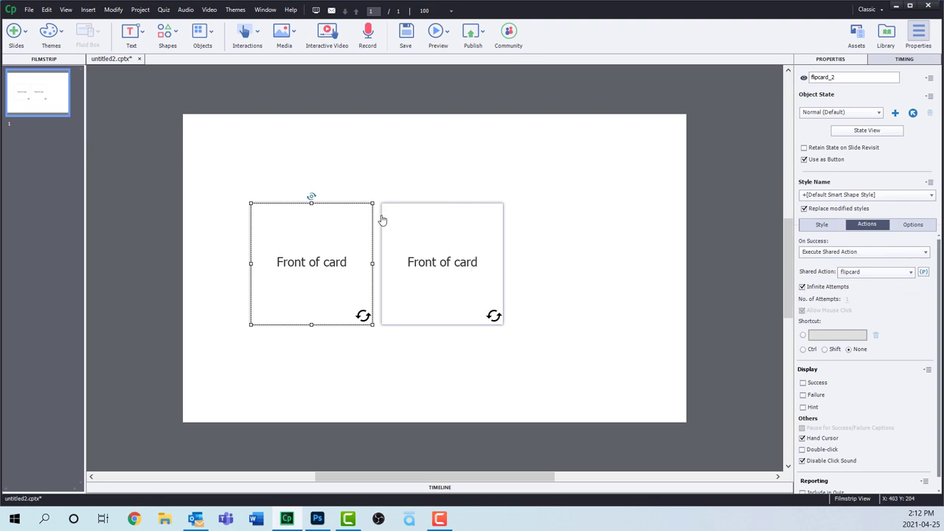
pyautogui.hotkey('ctrl', 'd')
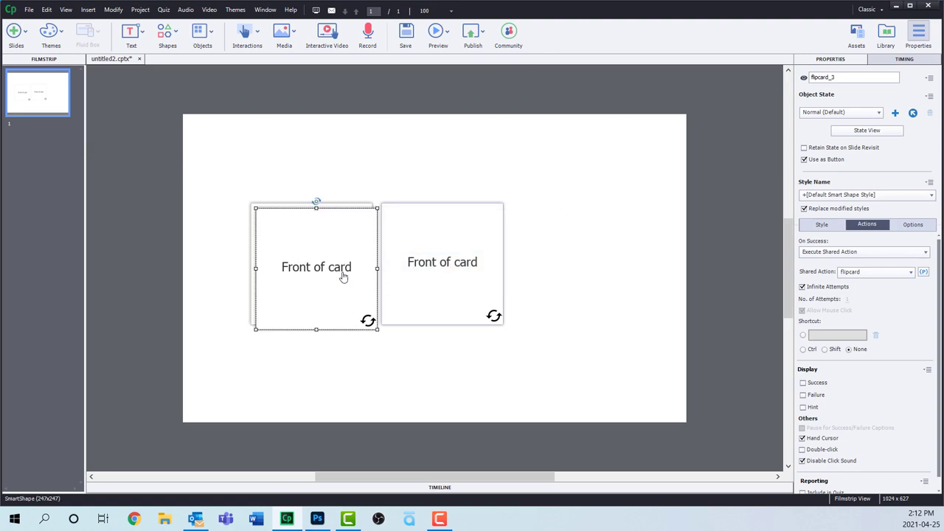
pyautogui.moveTo(343, 274); pyautogui.dragTo(598, 269)
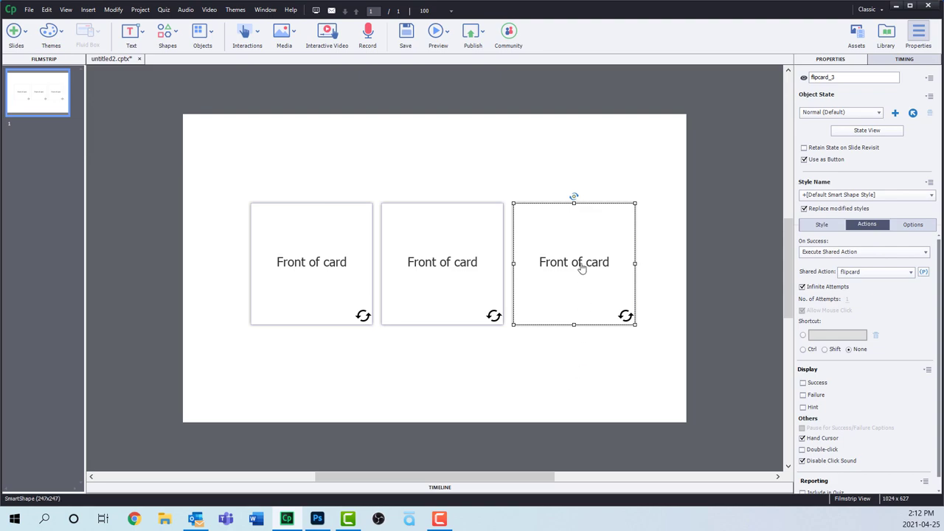
# Preview the project as HTML5 in the browser and flip all three cards to Back of card.
pyautogui.click(440, 37)
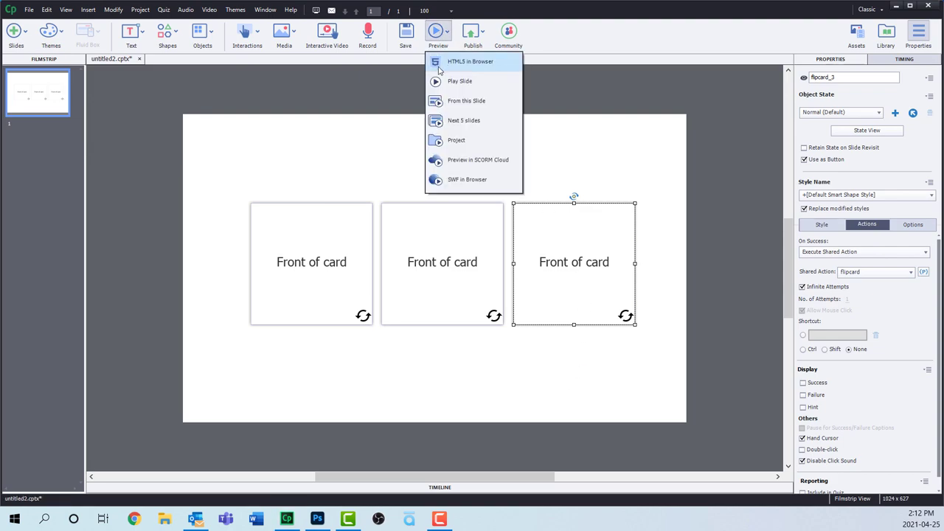
pyautogui.click(438, 64)
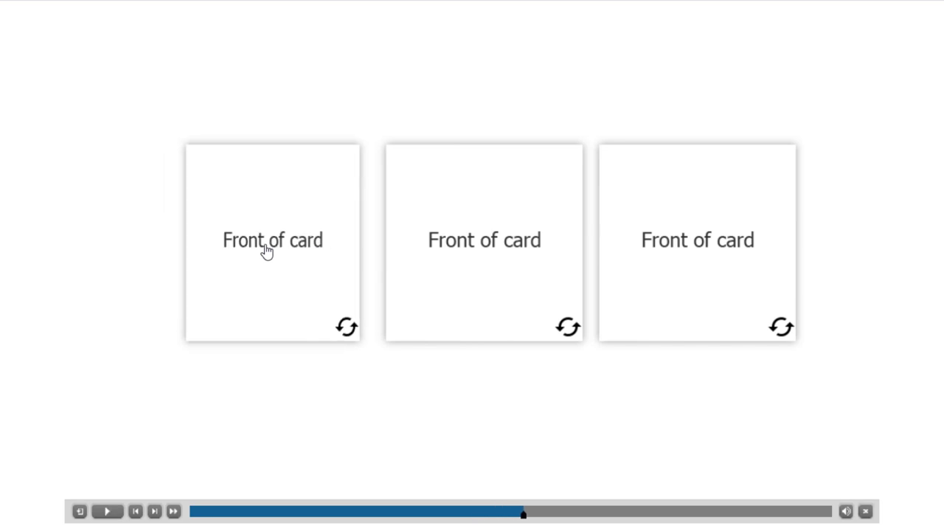
pyautogui.click(267, 251)
pyautogui.click(516, 248)
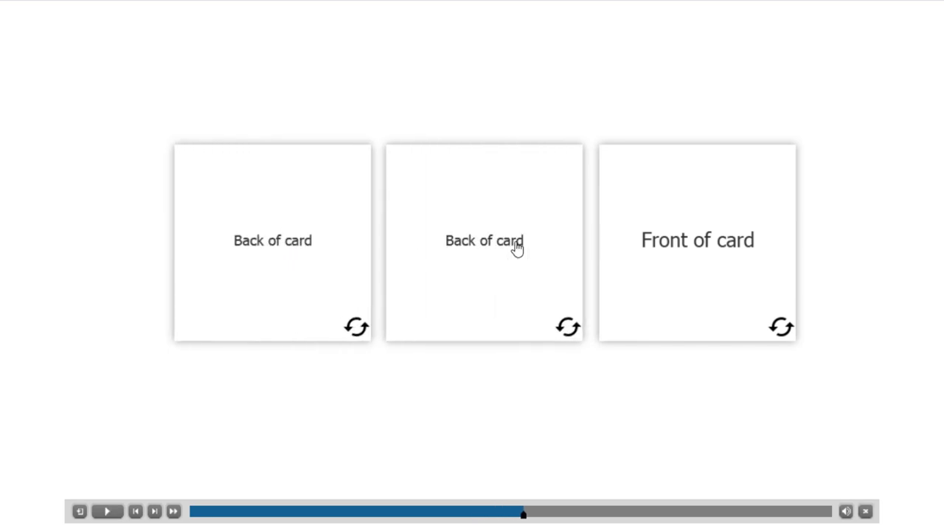
pyautogui.click(719, 247)
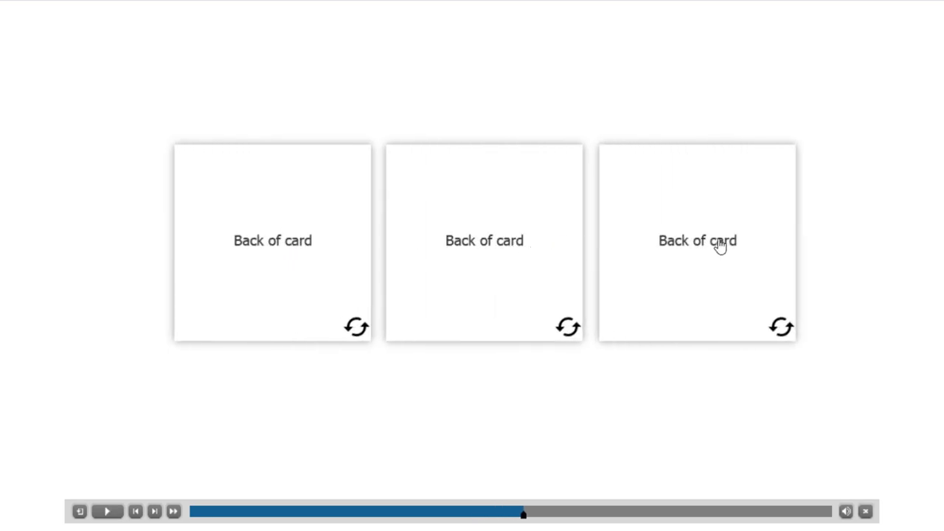